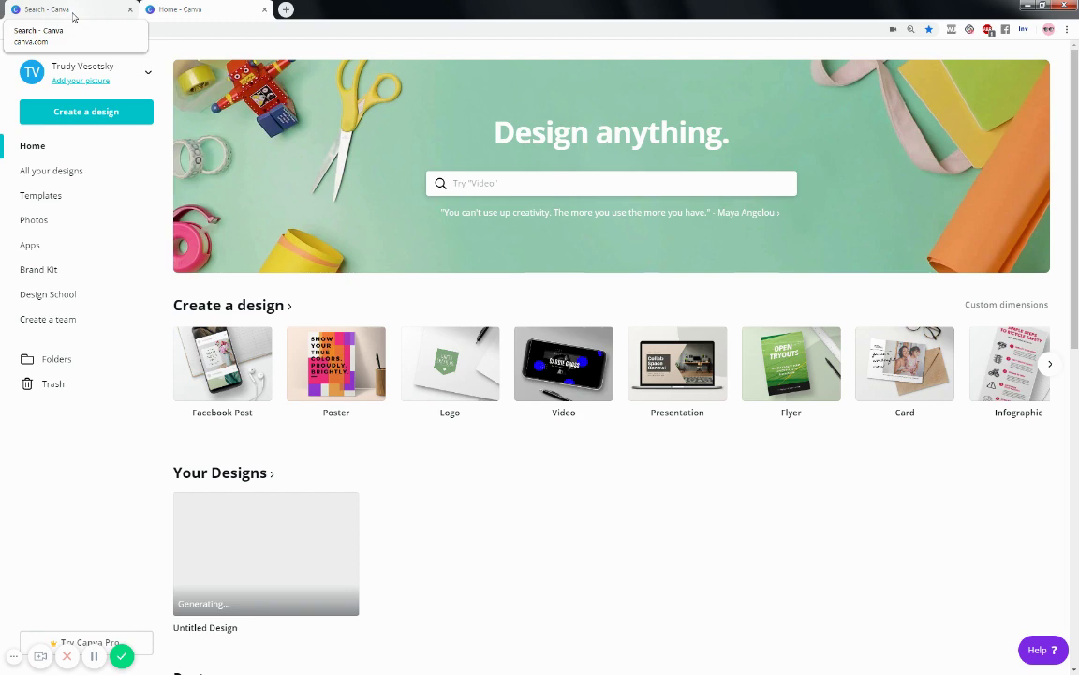
Return to the home page, search for "FB post", choose Facebook Post and create a blank design.
click(73, 12)
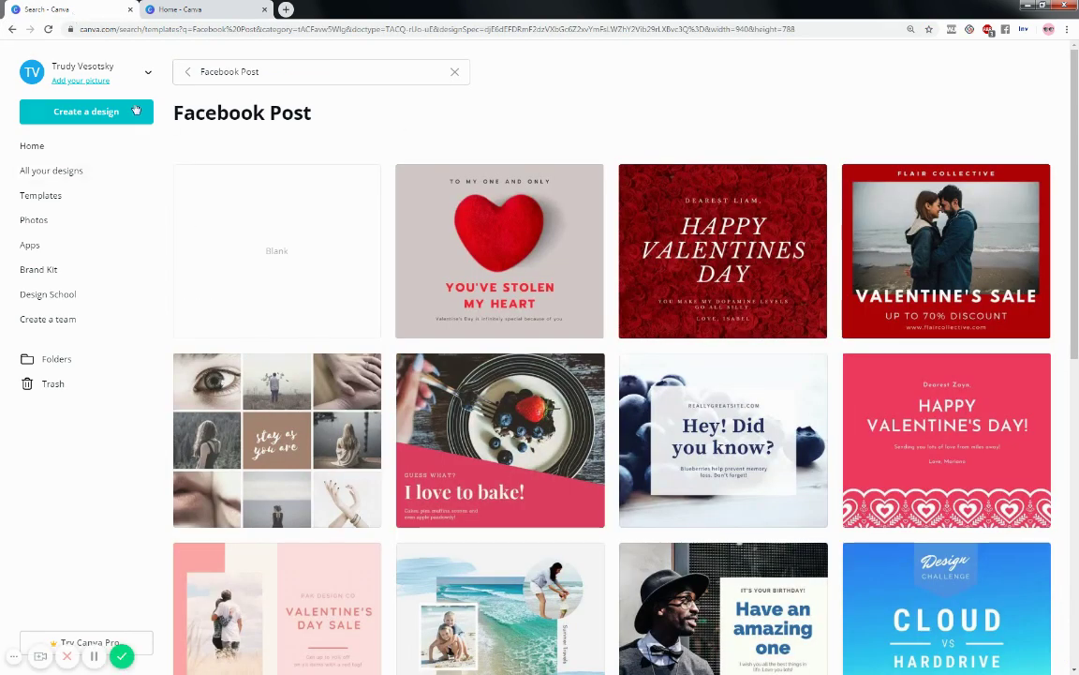
click(44, 146)
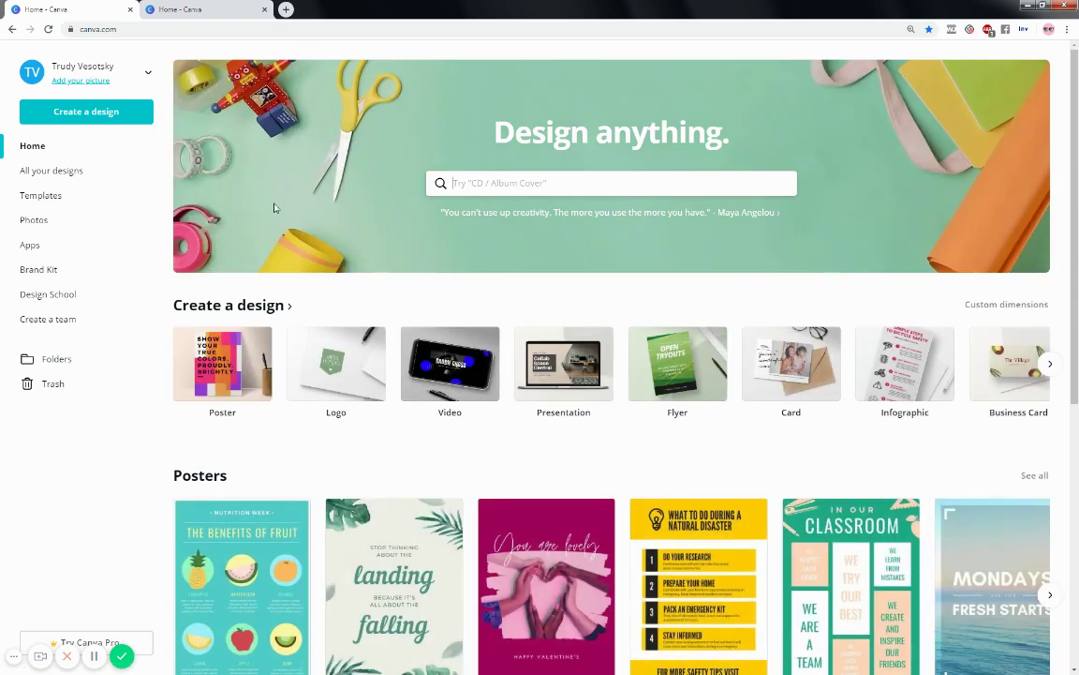
click(512, 182)
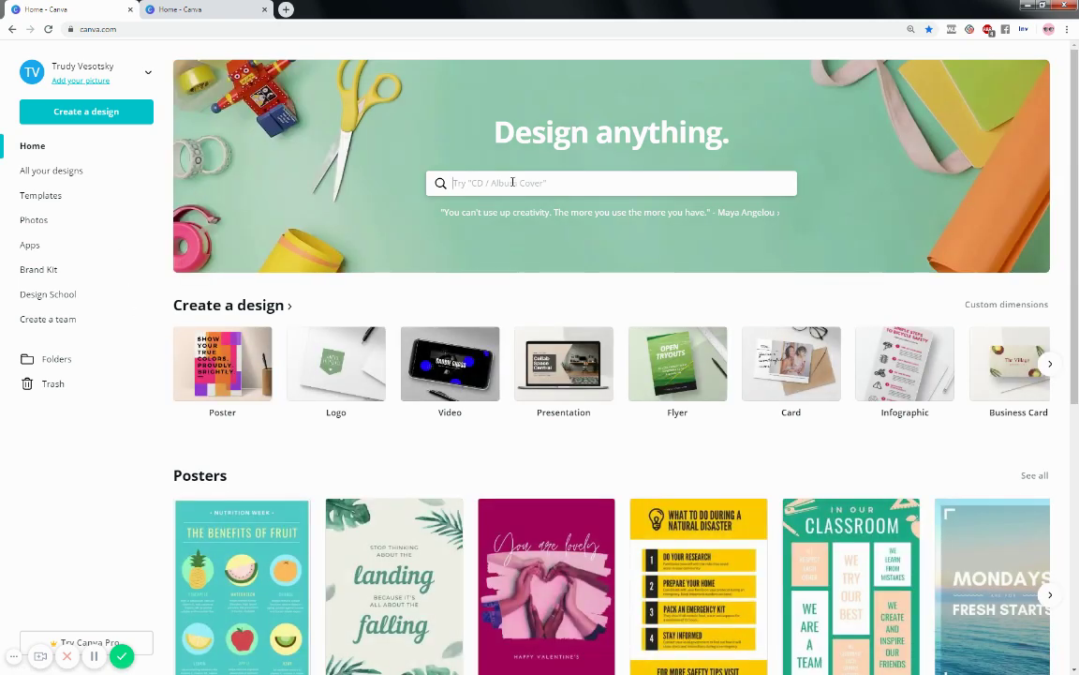
text(FB)
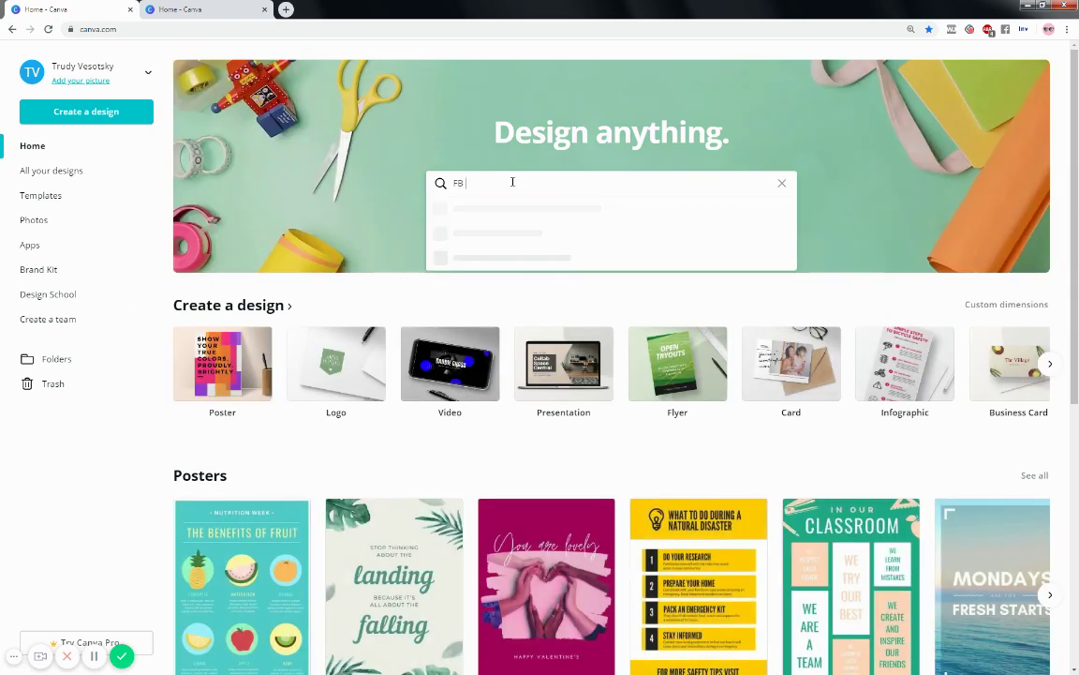
text( post)
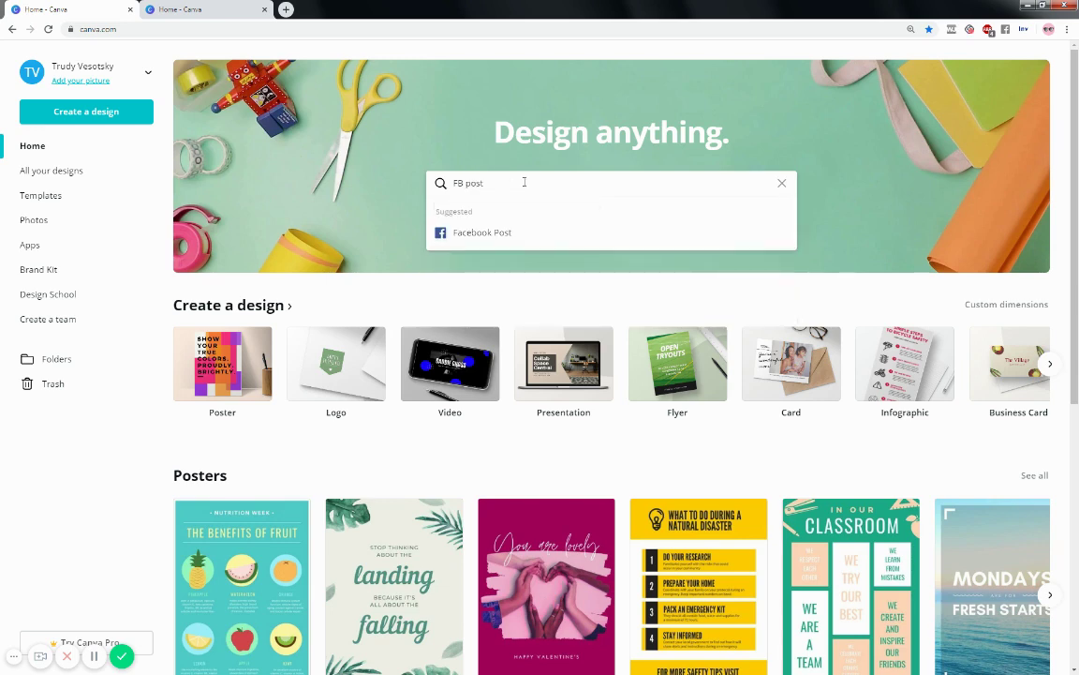
click(501, 233)
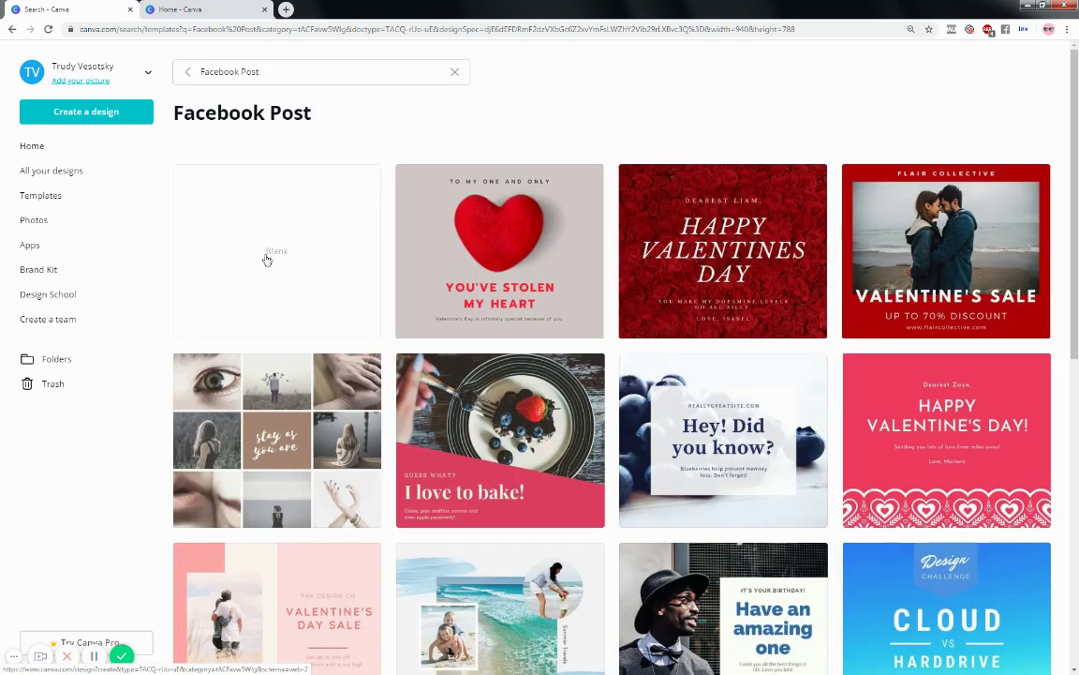
click(294, 259)
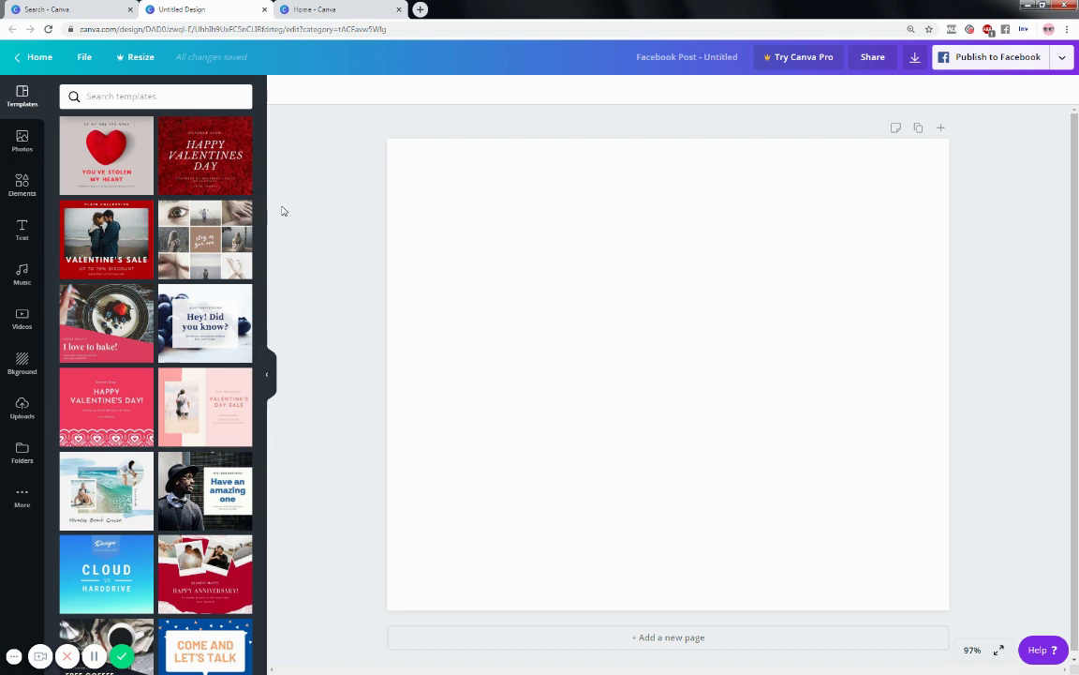
Open the Heart photo category and browse to the photo of two red hearts on wood.
click(22, 140)
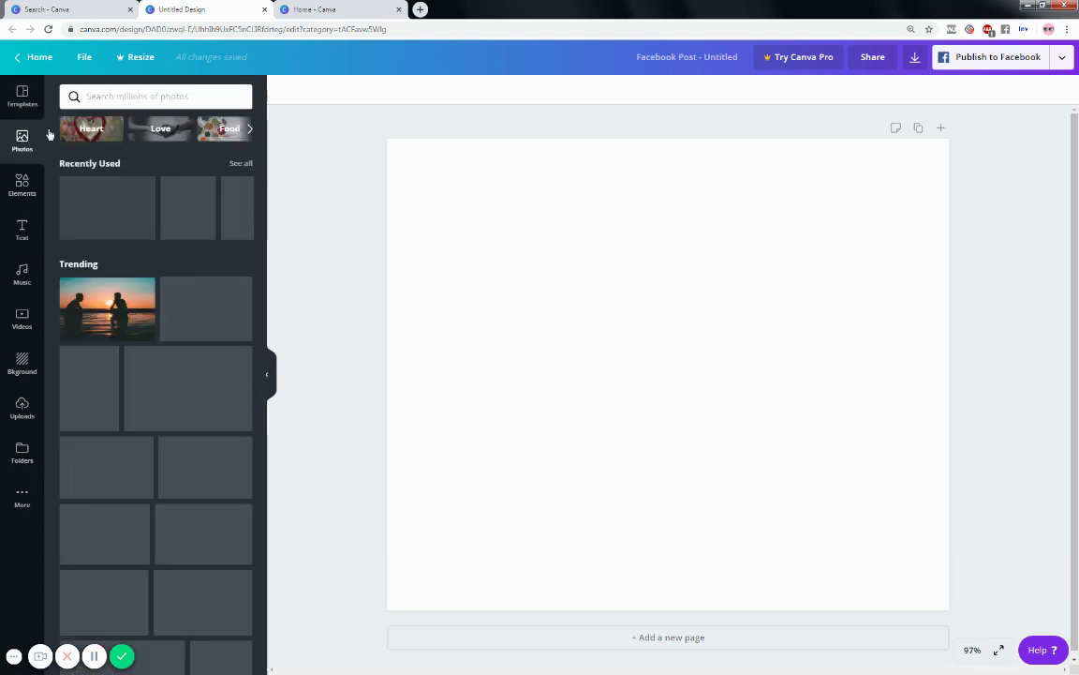
click(70, 130)
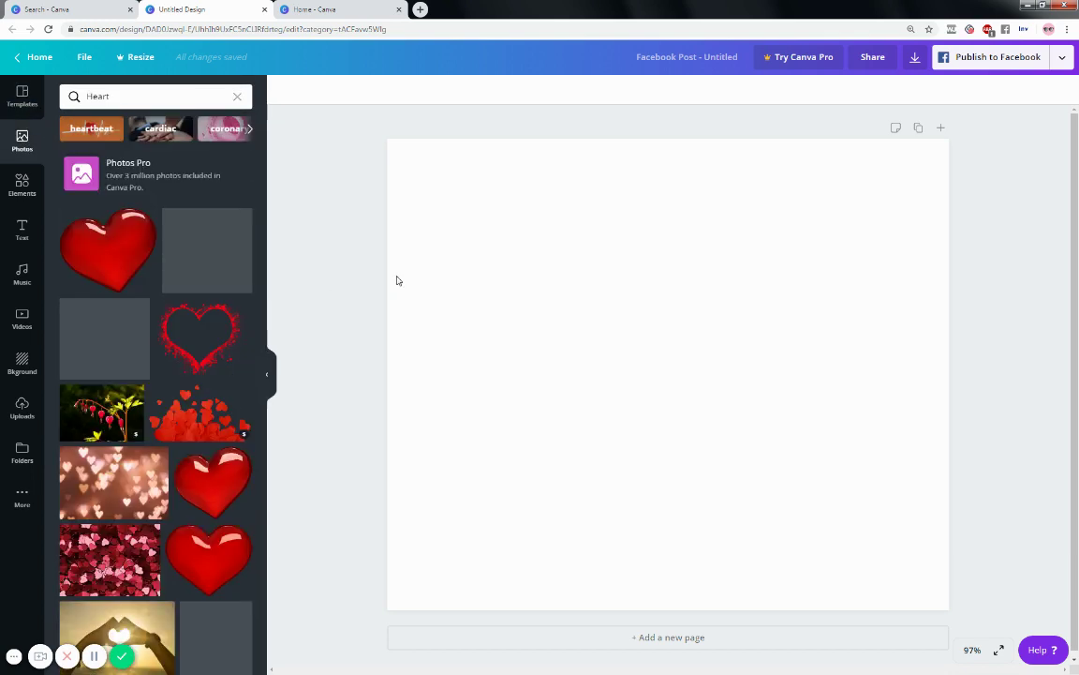
scroll(185, 453, down, 3)
scroll(185, 466, down, 3)
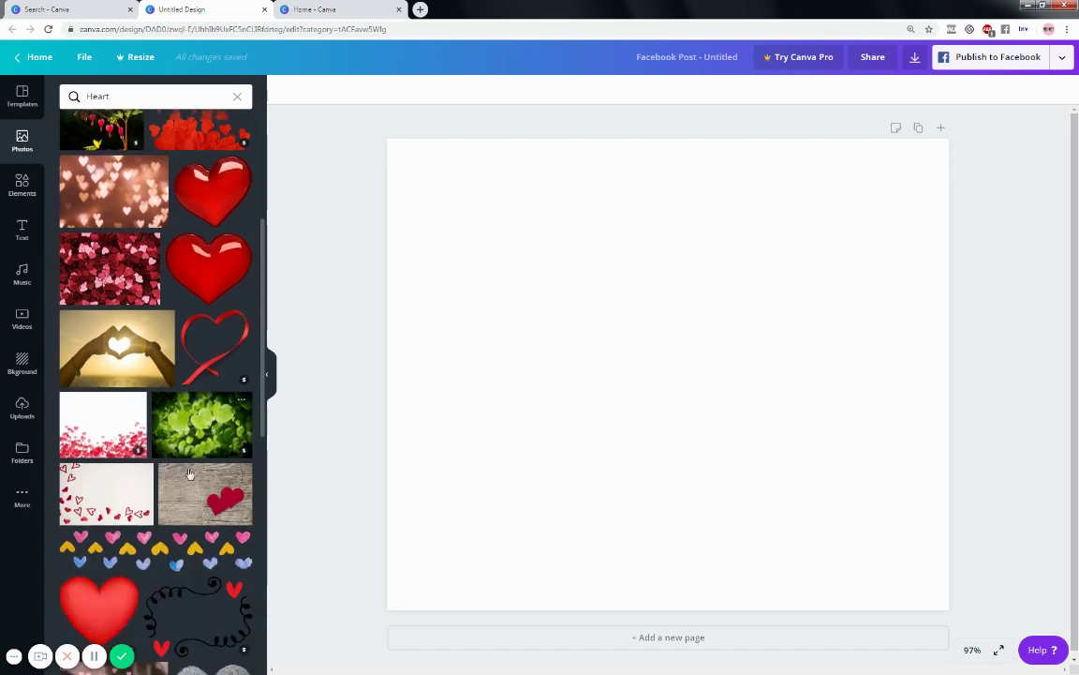
drag(181, 448, 315, 409)
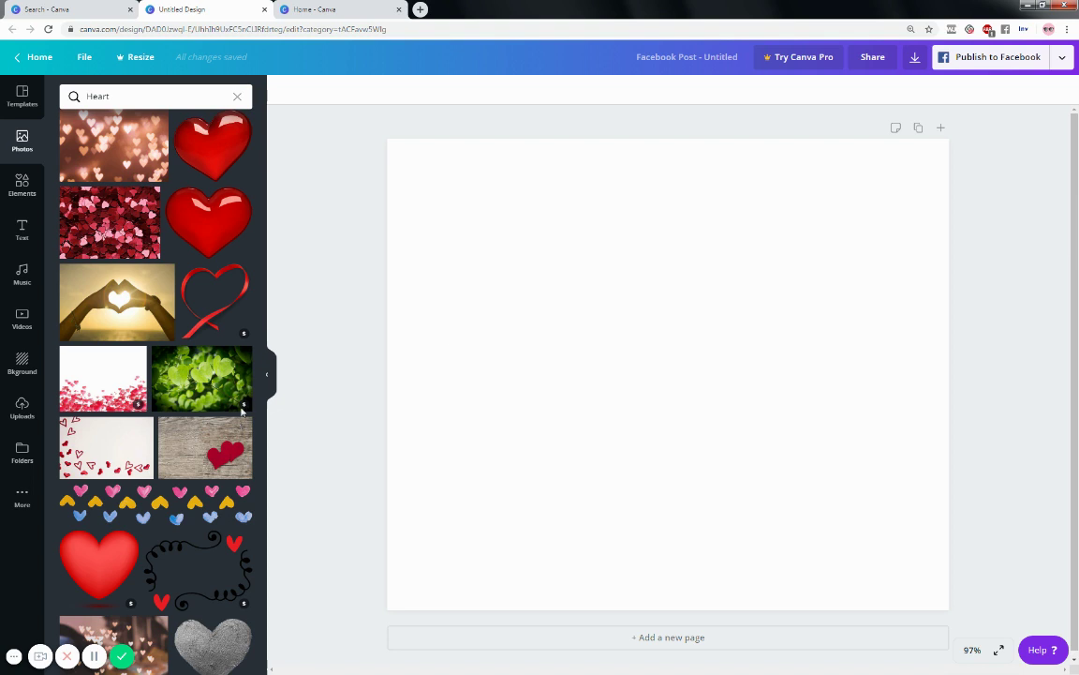
click(199, 447)
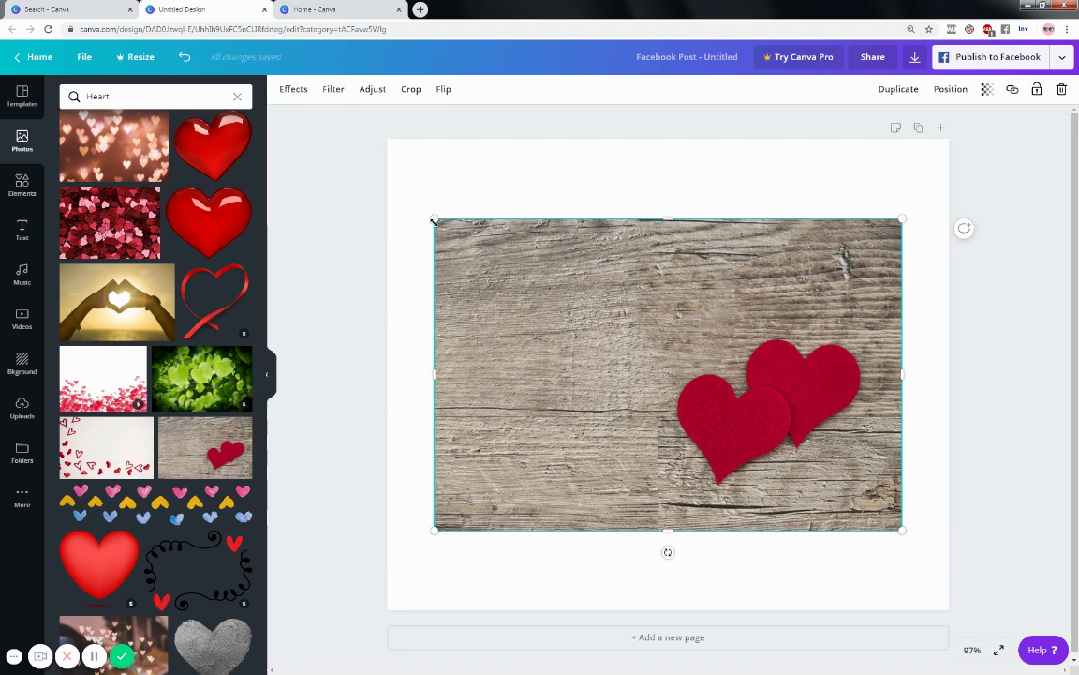
drag(434, 220, 485, 234)
key(Delete)
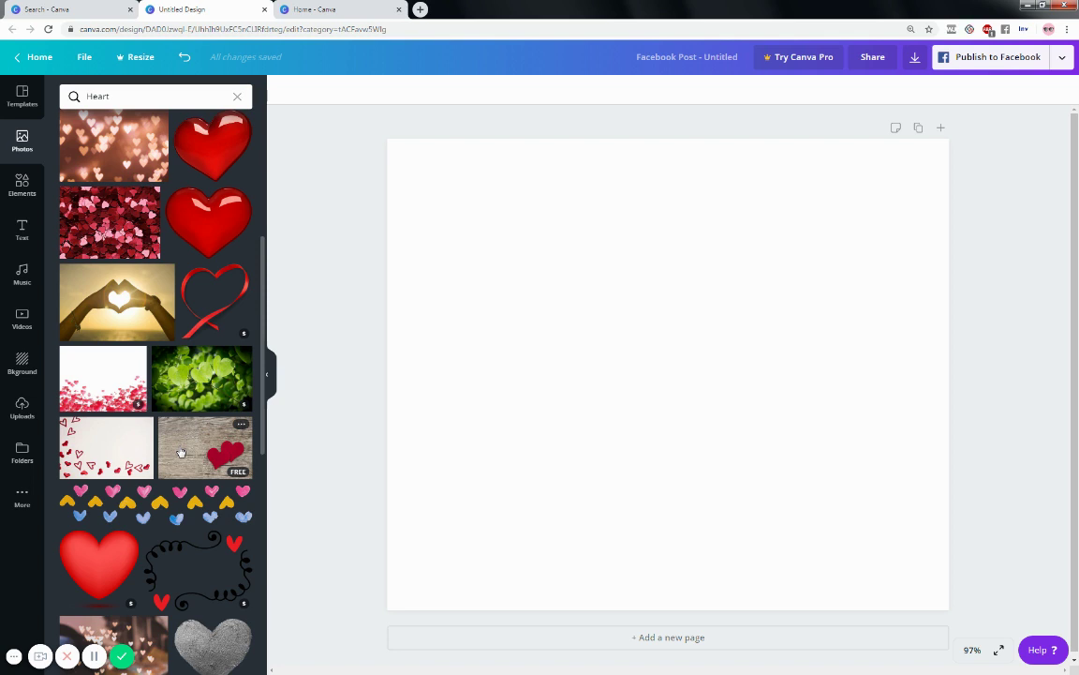
Place the photo of red hearts on wood as the full-page background of the design.
drag(181, 452, 414, 396)
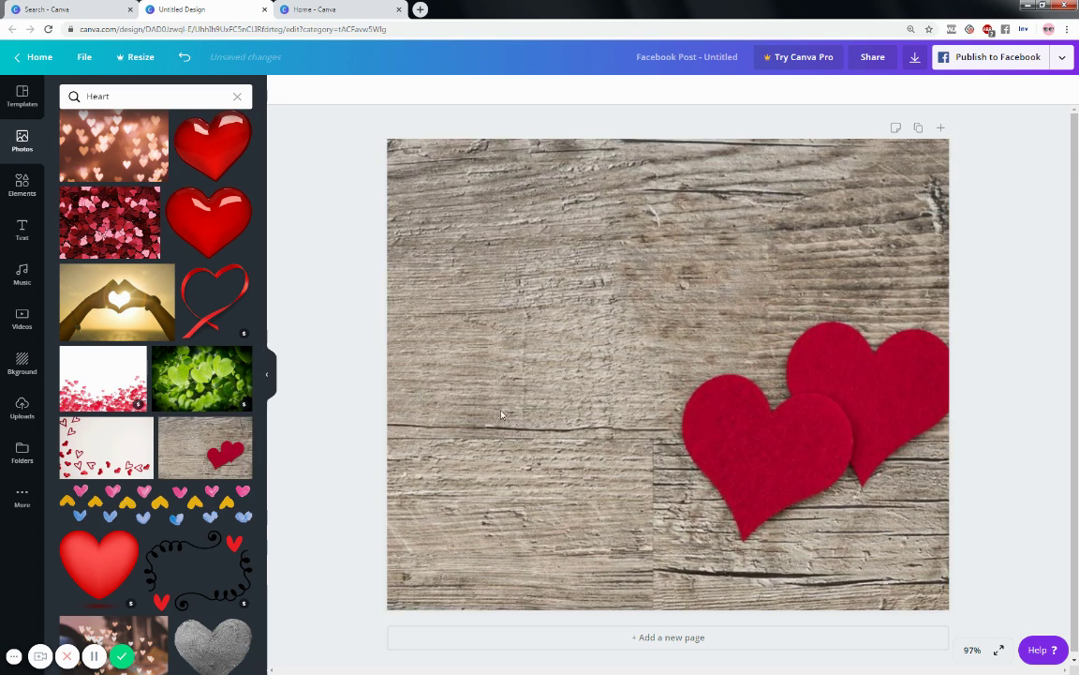
mouse_move(204, 453)
drag(204, 453, 417, 402)
Shift the background photo slightly to the left within its crop so both red hearts fit fully on the page.
click(556, 338)
double_click(557, 337)
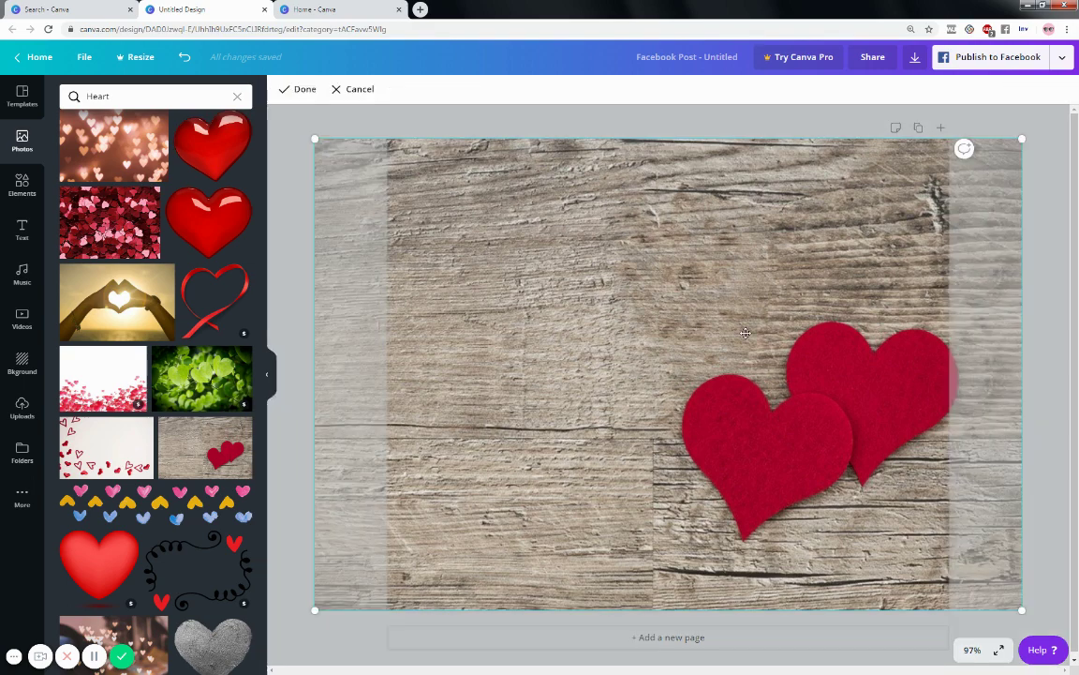
drag(646, 333, 618, 331)
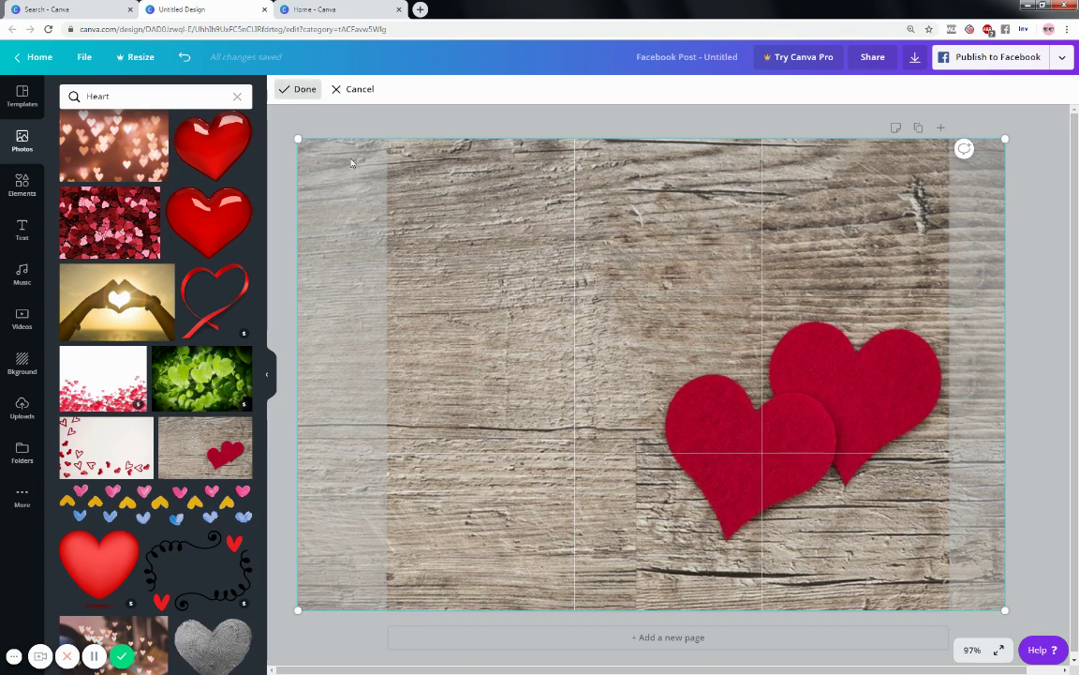
click(298, 89)
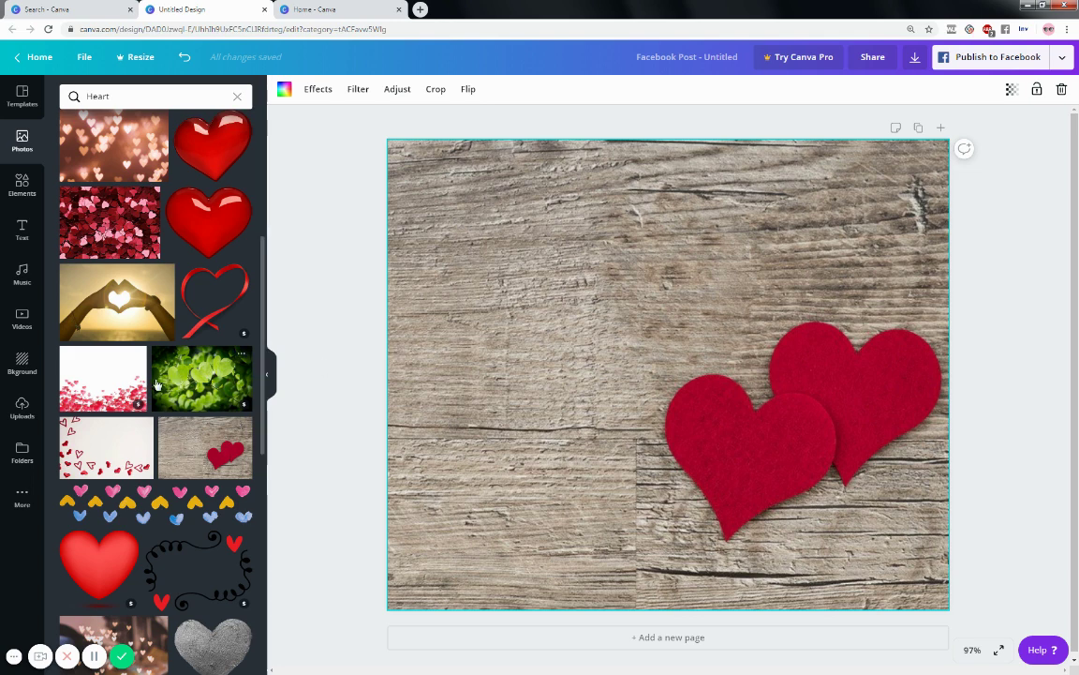
Add the gold heart photo, shrink it to about half size and move it to the page's lower left area.
scroll(179, 381, up, 5)
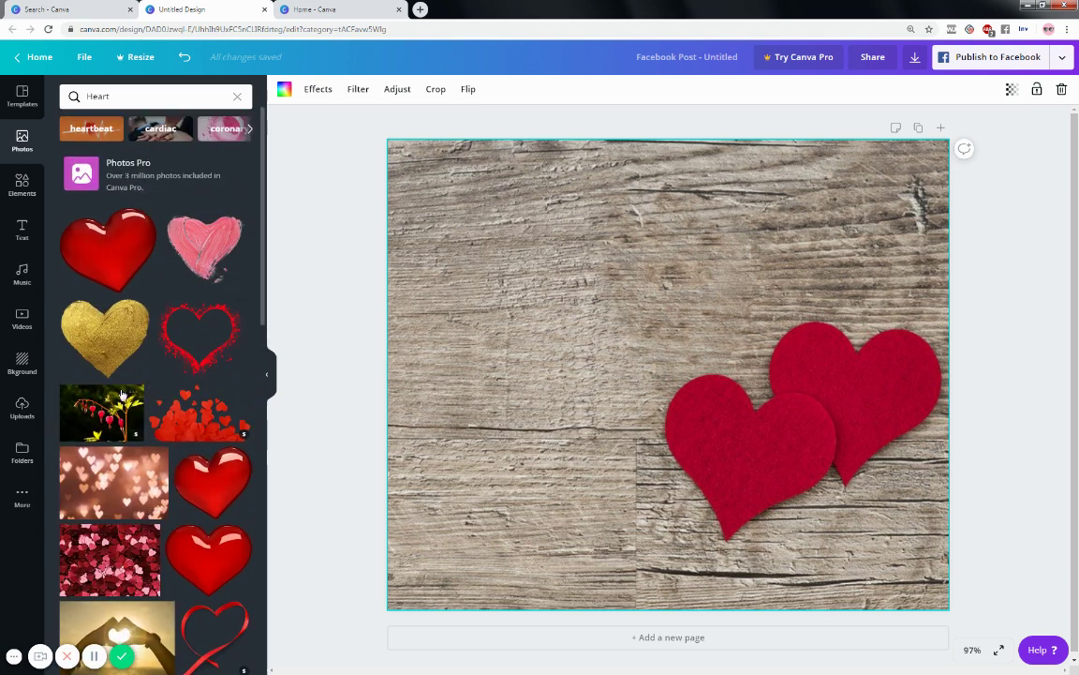
click(103, 335)
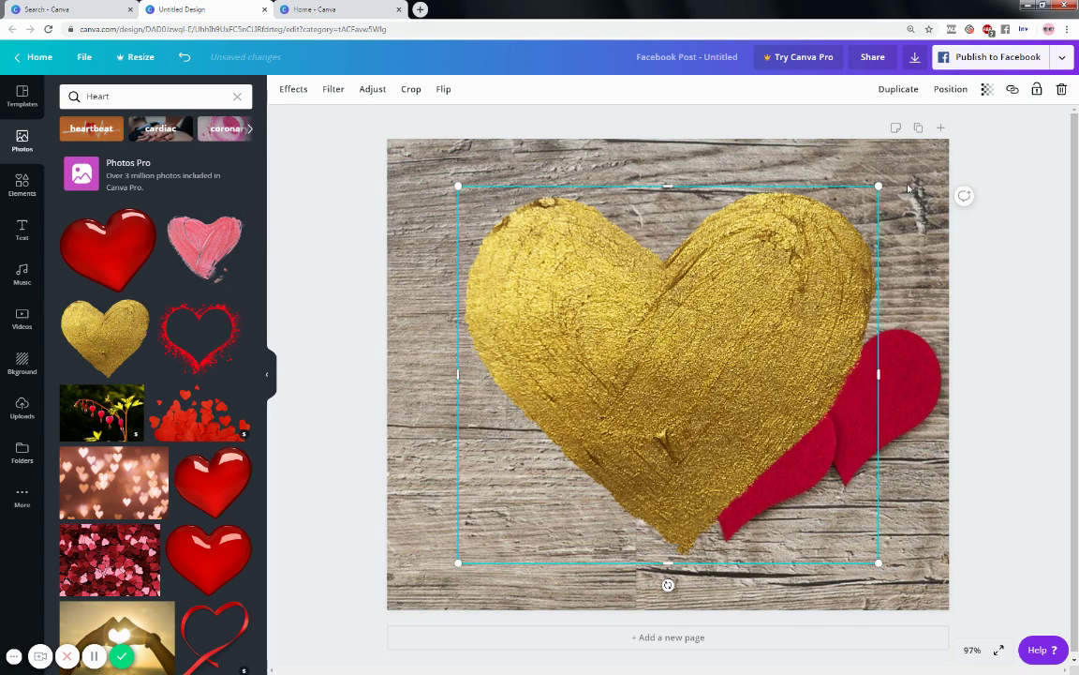
drag(844, 222, 667, 377)
drag(578, 422, 528, 395)
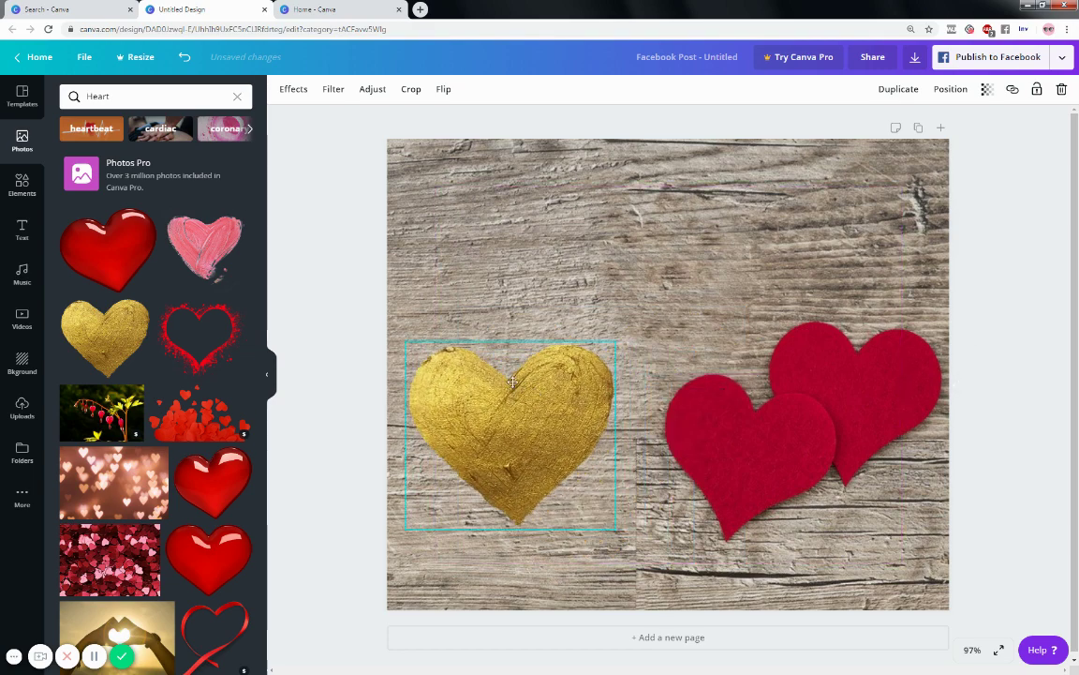
Add the pink painted heart, shrink it and place it at the page's top centre, and move the gold heart lower.
click(204, 246)
drag(872, 185, 689, 354)
drag(603, 434, 667, 235)
drag(543, 426, 532, 478)
key(Escape)
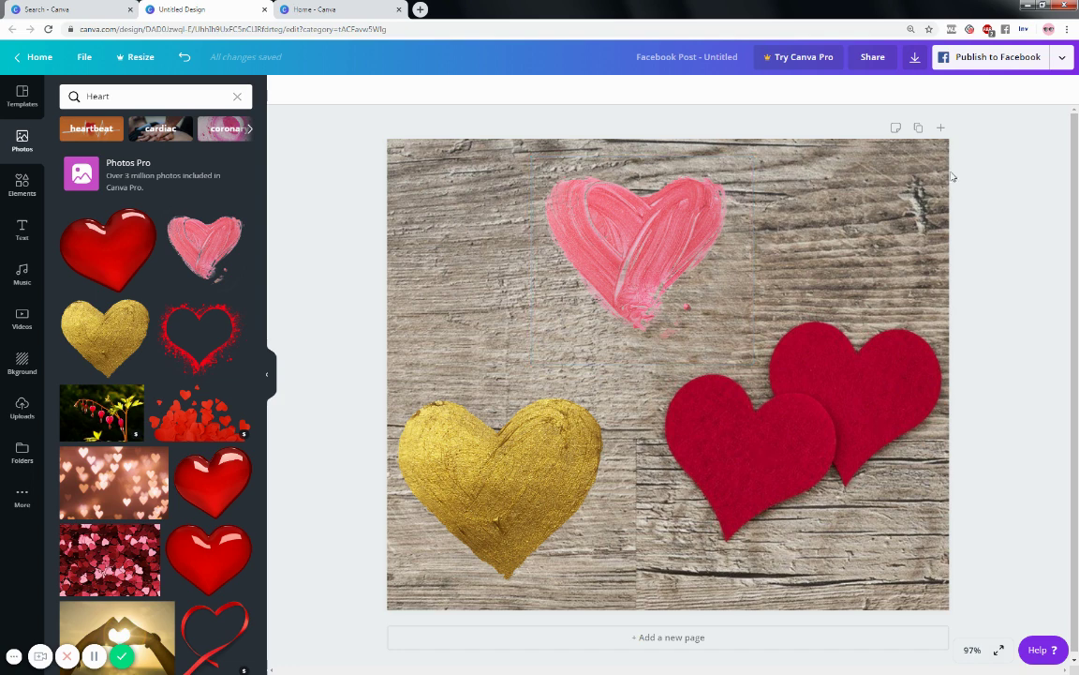
click(900, 541)
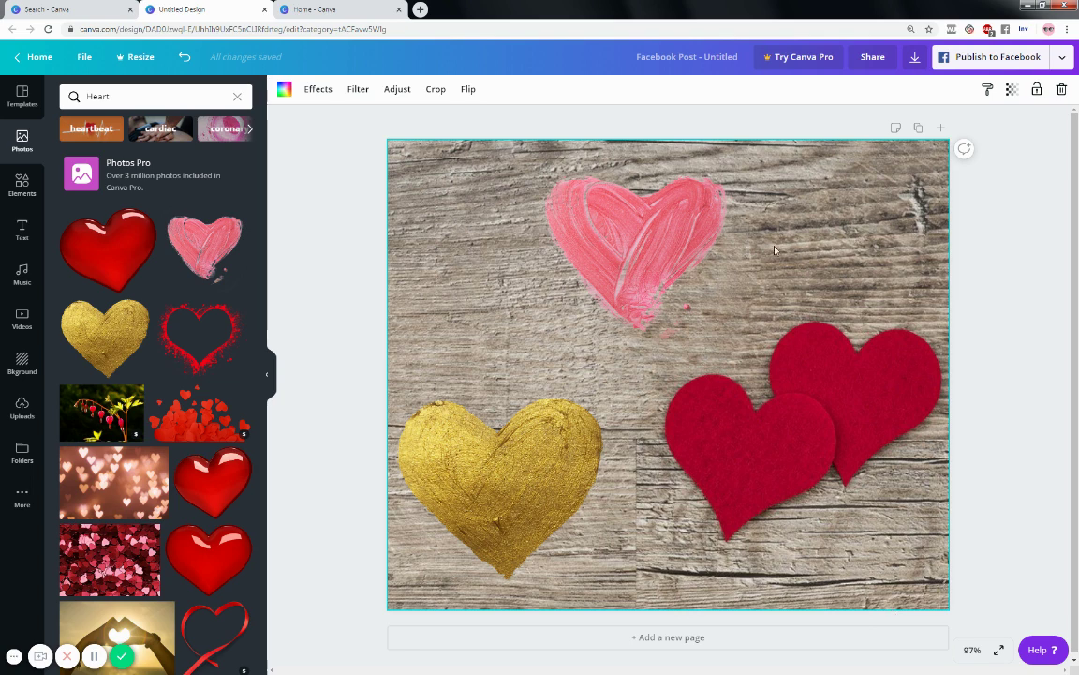
click(644, 242)
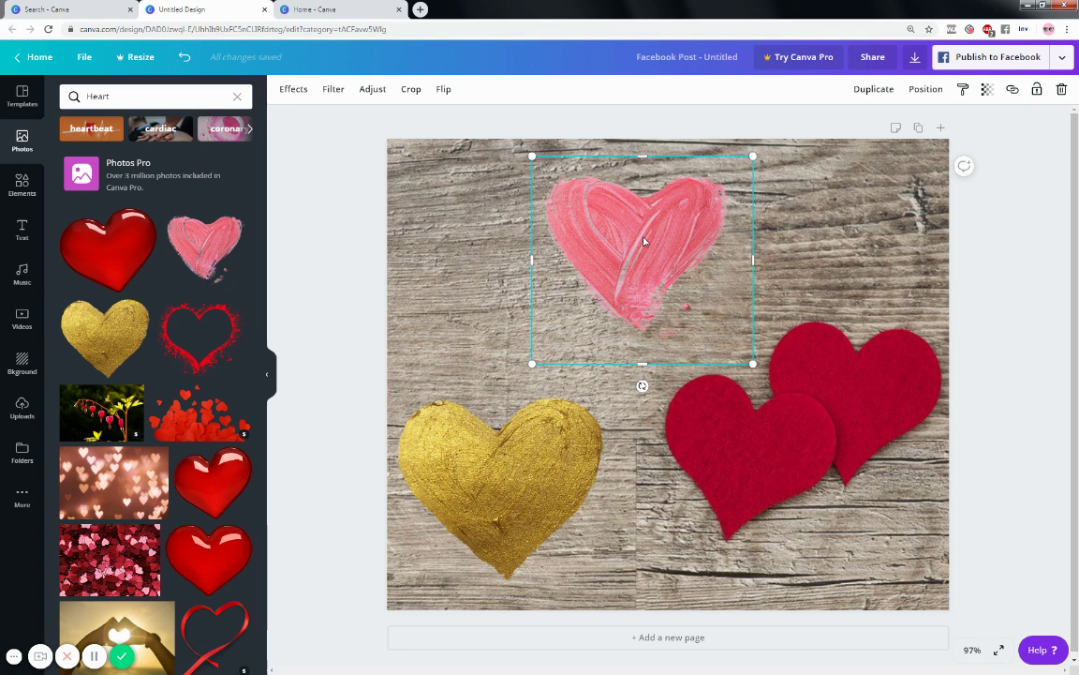
click(513, 486)
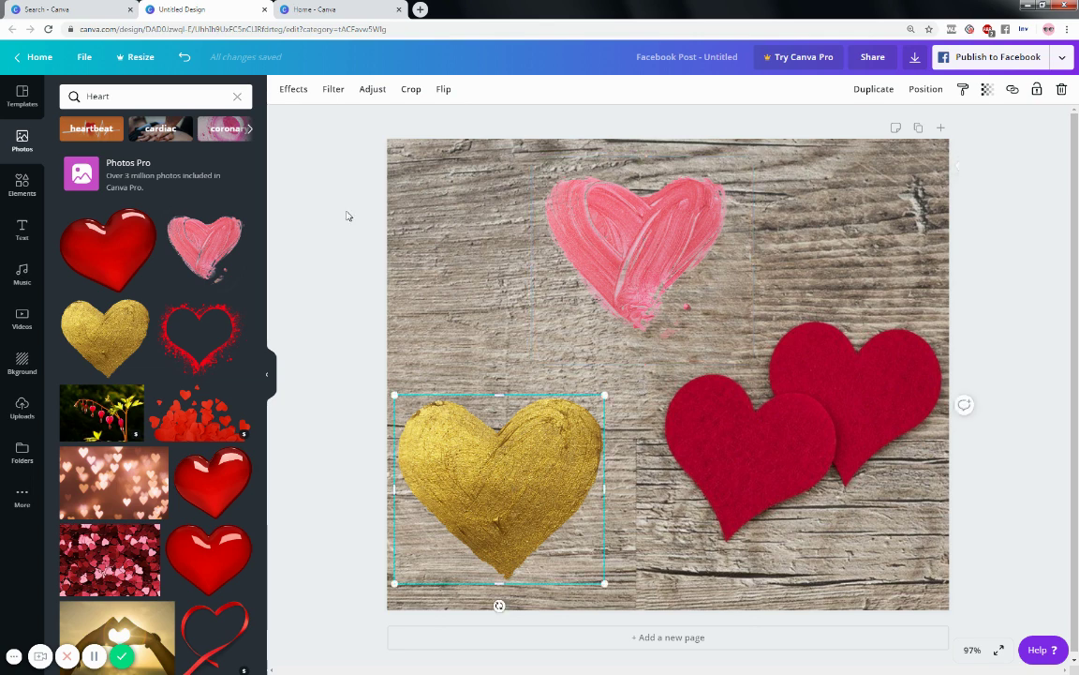
drag(322, 136, 987, 592)
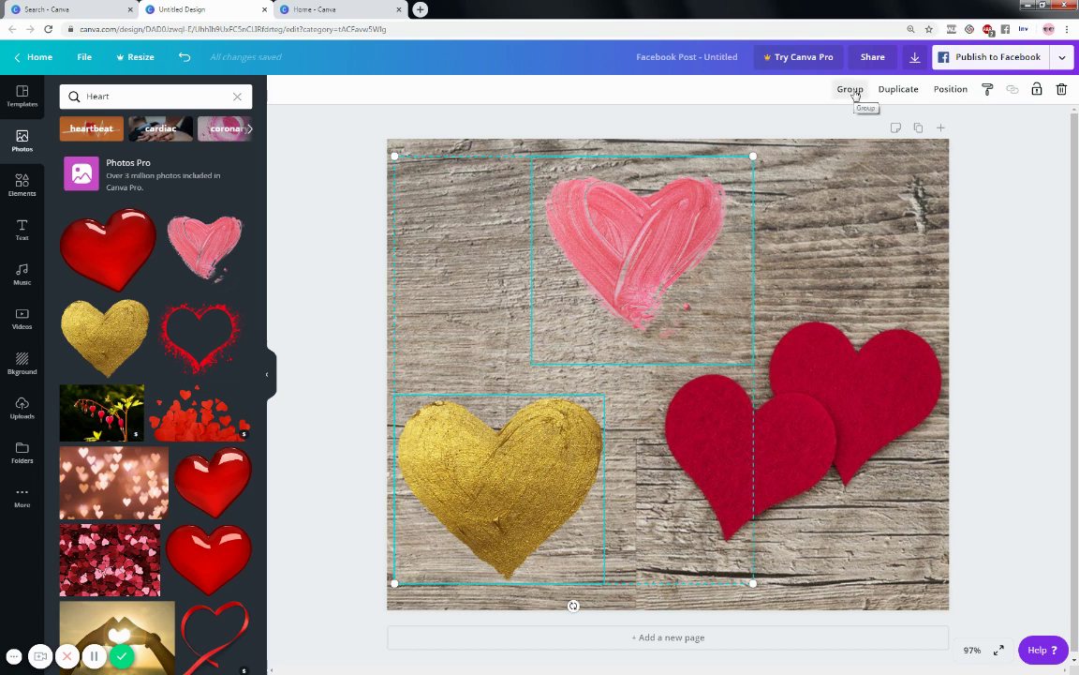
Try filters such as Epic, Festive, Summer, Cali, Solar, Afterglow and Rosie on the wooden background photo, and apply Peony.
click(768, 200)
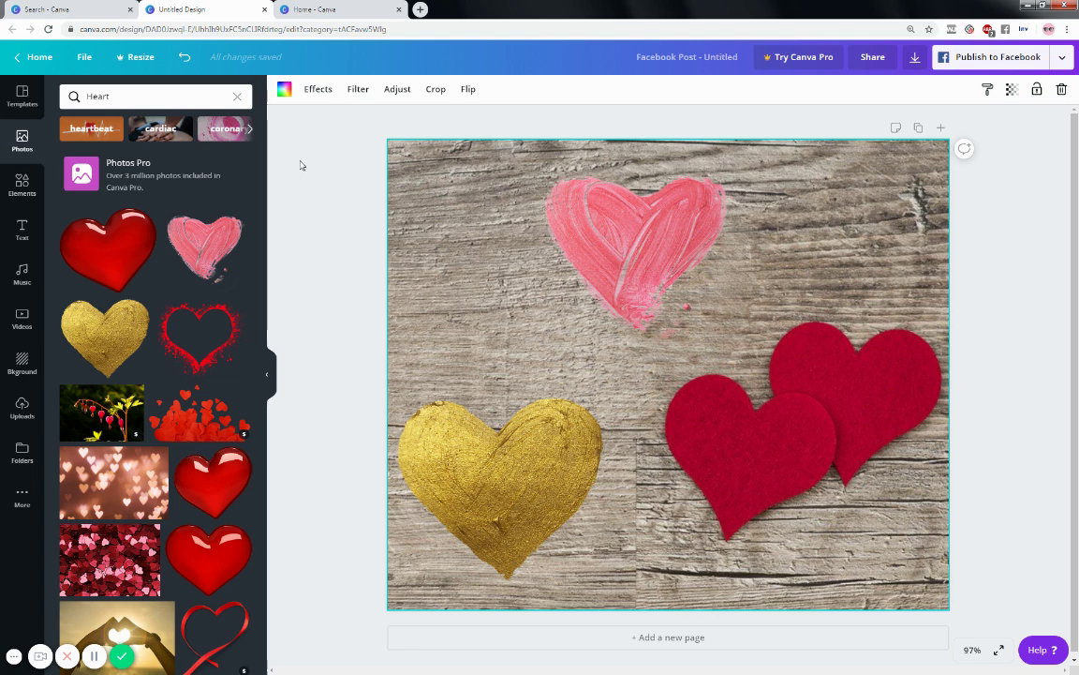
click(358, 91)
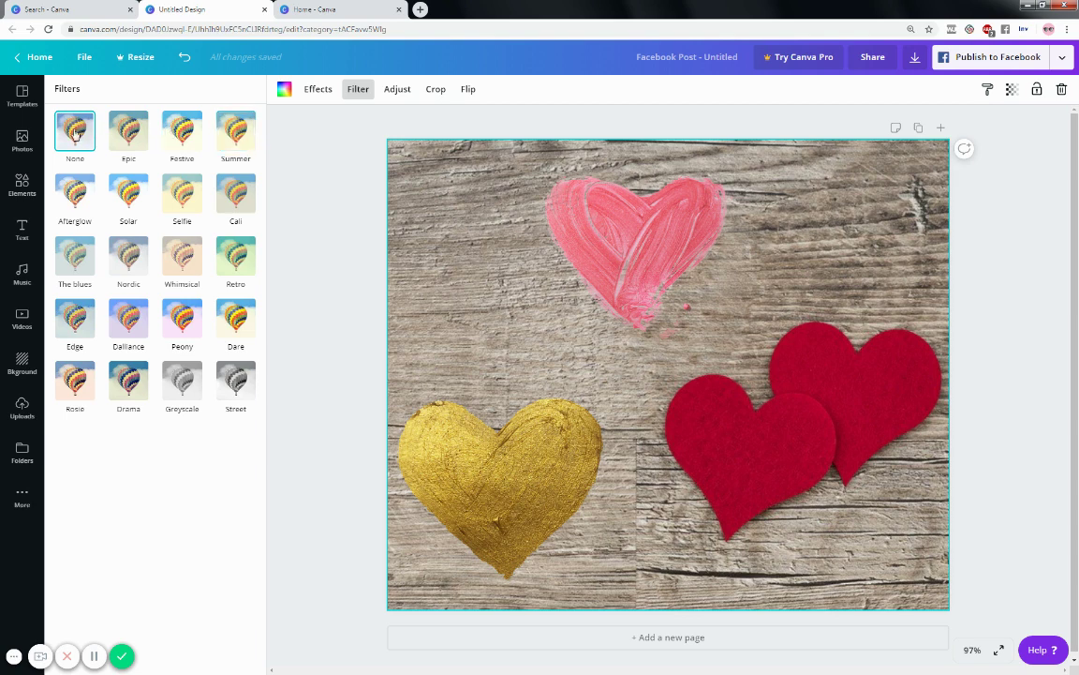
click(126, 137)
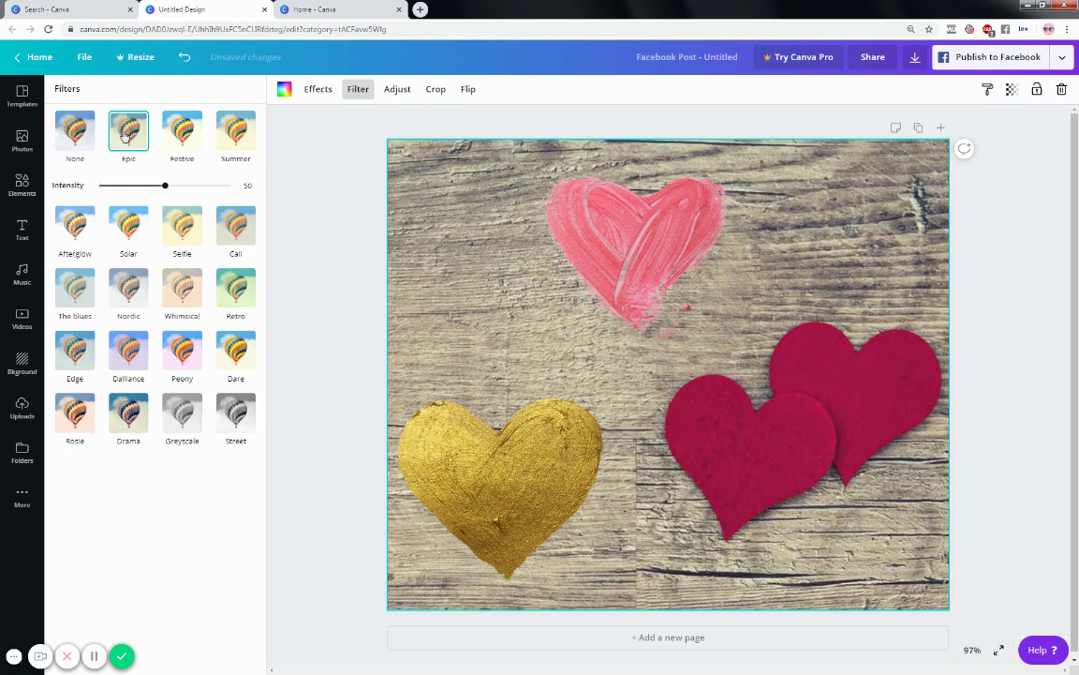
click(185, 133)
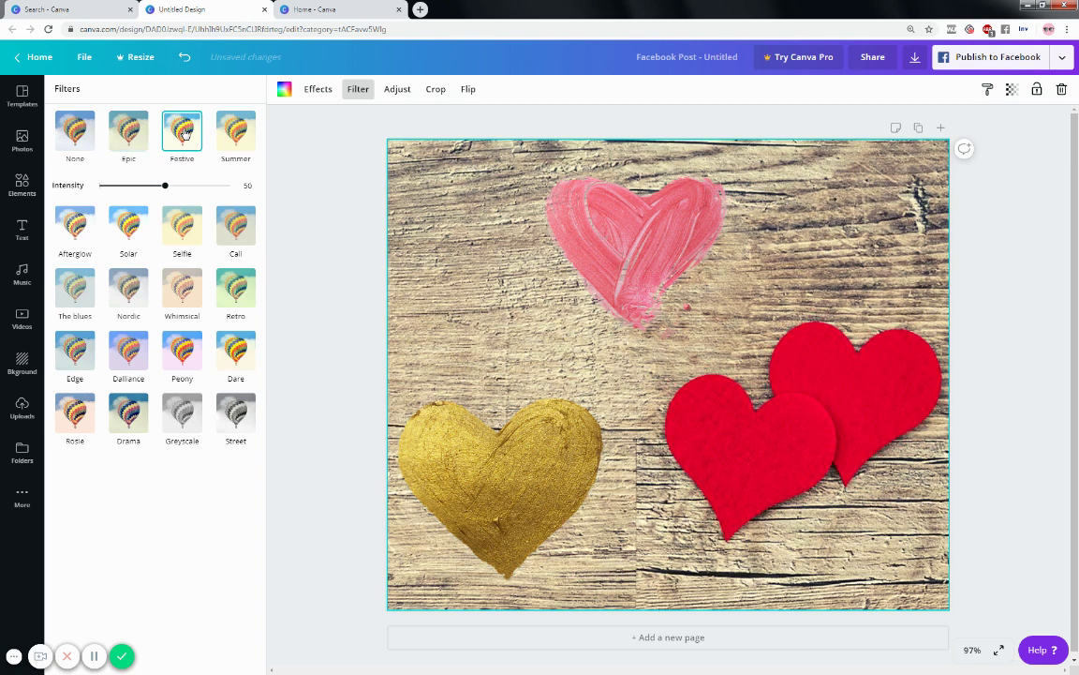
click(238, 132)
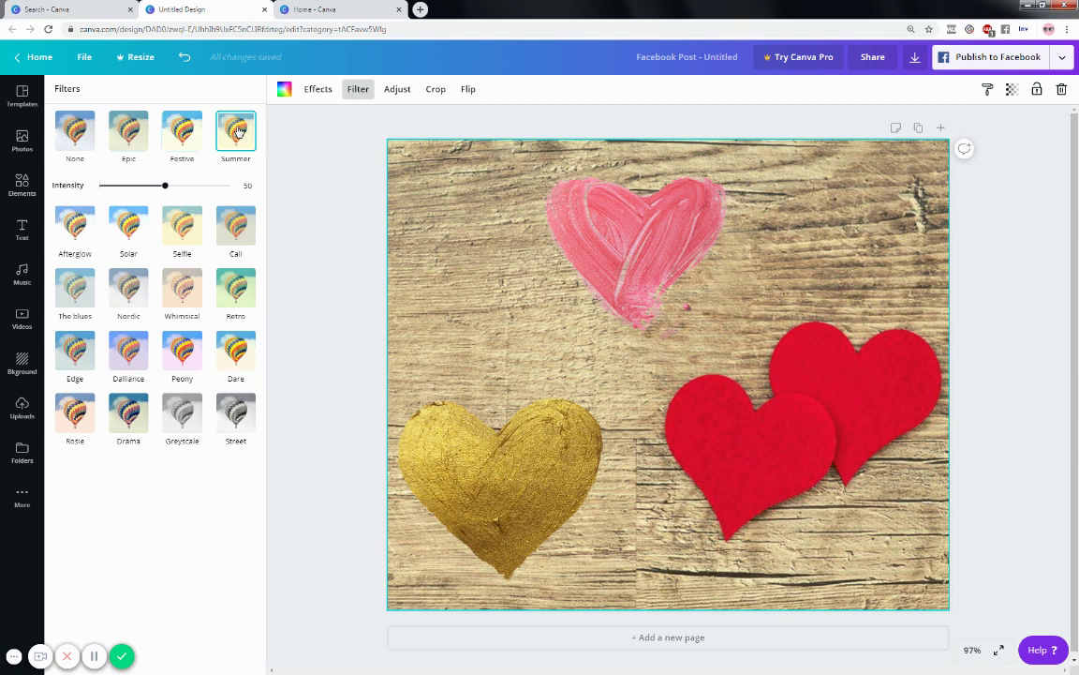
click(236, 238)
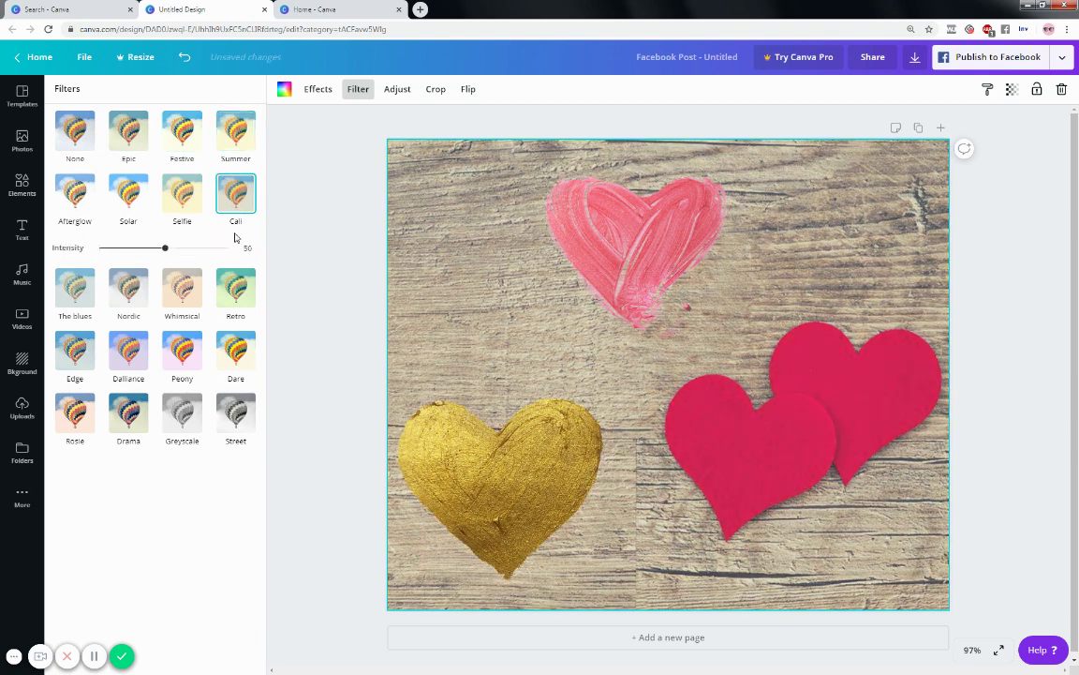
click(180, 207)
click(114, 183)
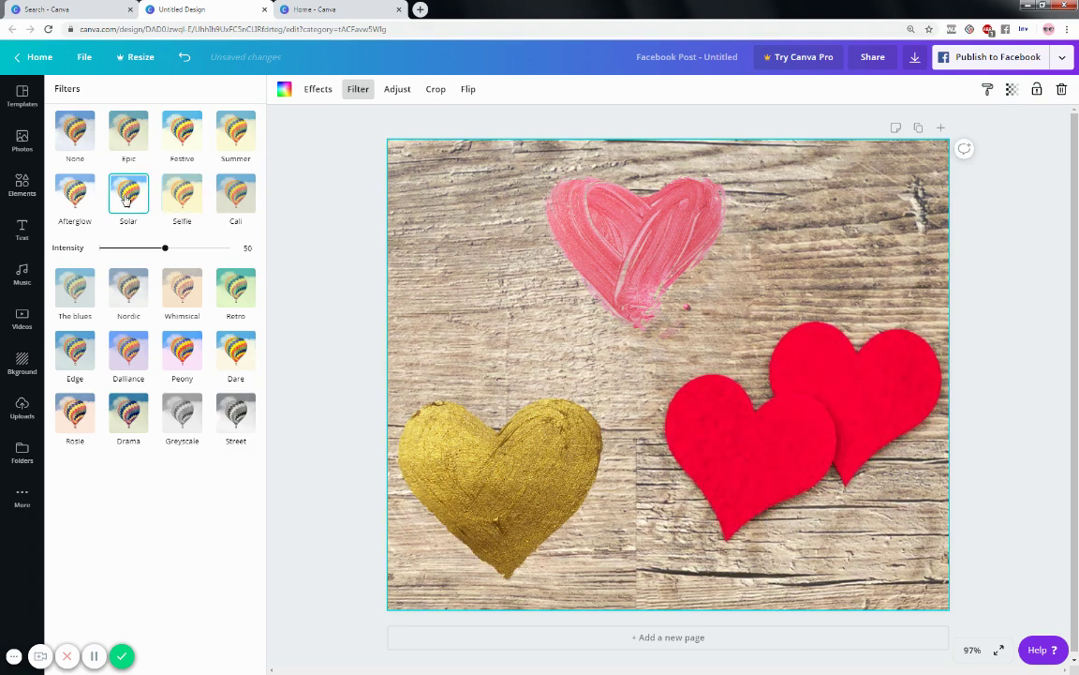
click(77, 194)
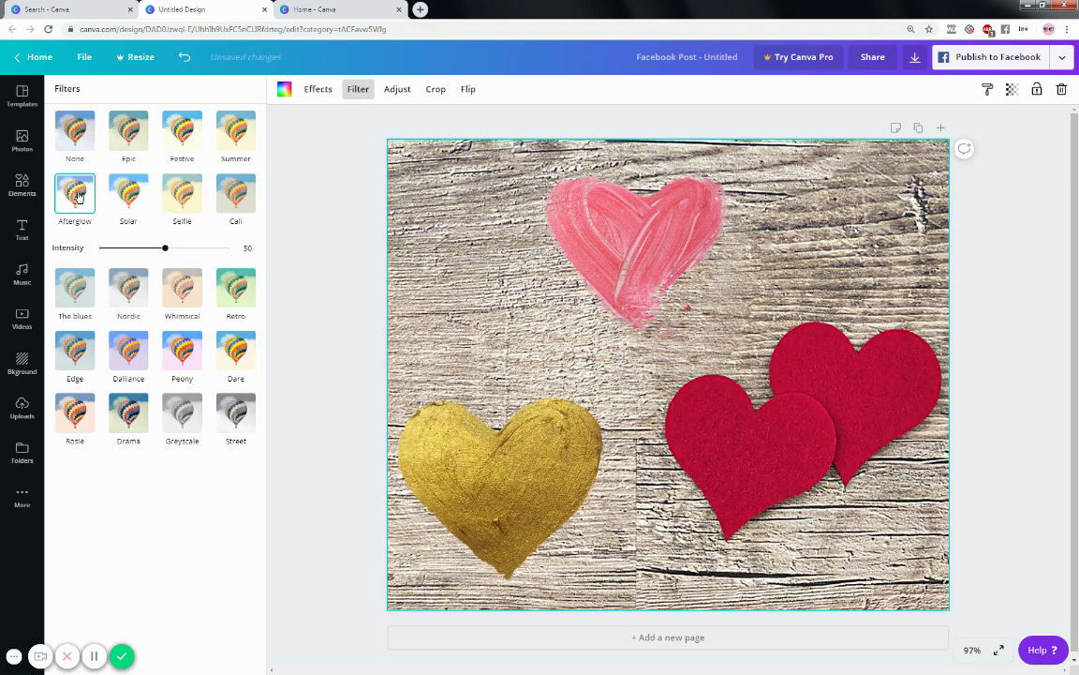
click(77, 353)
click(75, 414)
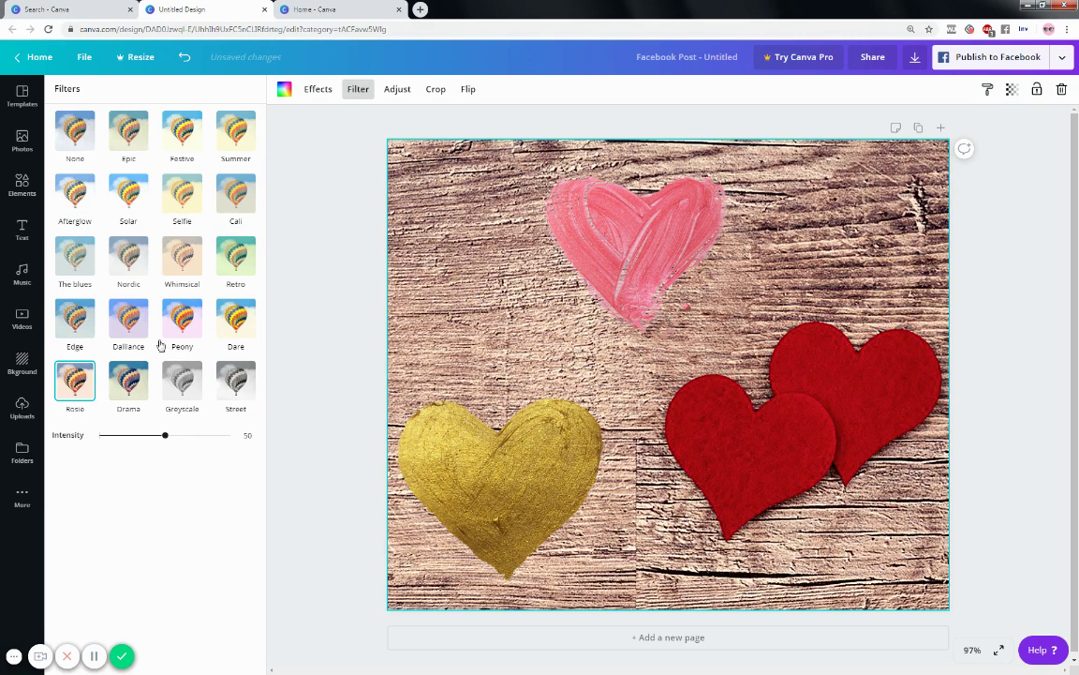
click(184, 318)
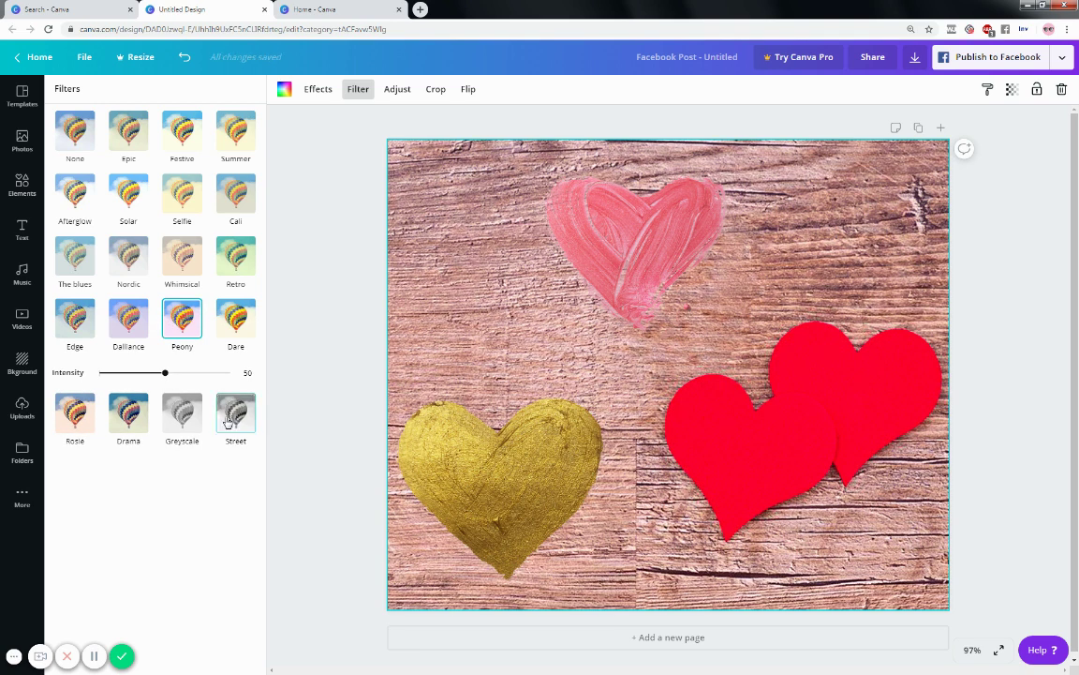
Compare the Greyscale and Street filters on the wooden background photo, and apply Greyscale with an intensity of 64.
click(183, 419)
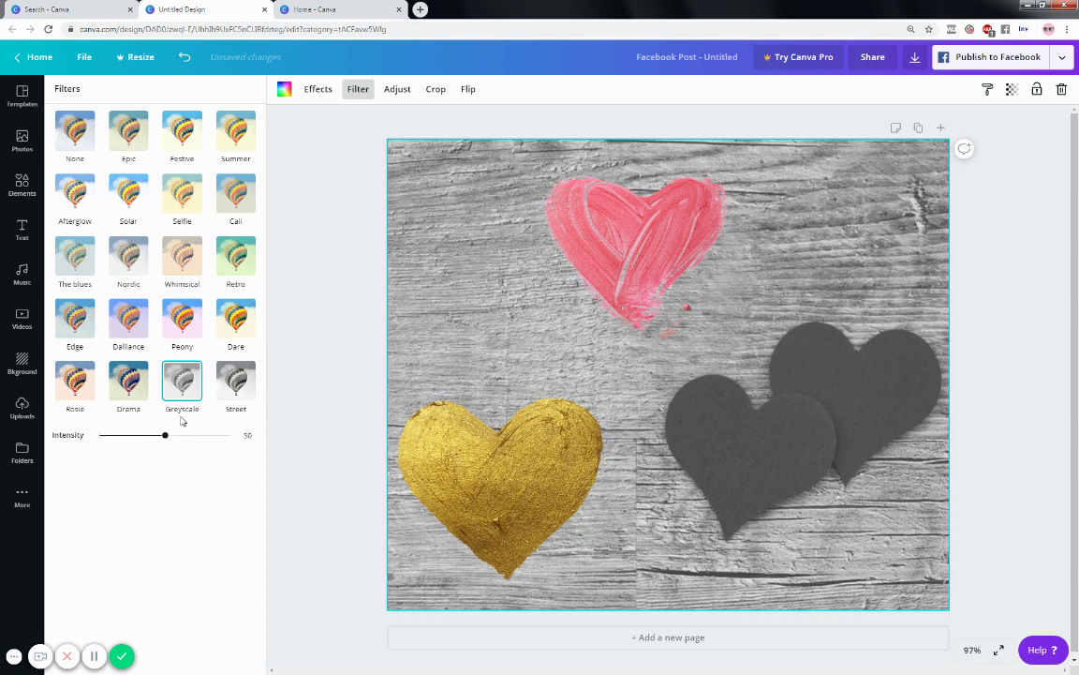
mouse_move(183, 436)
mouse_down()
mouse_move(215, 437)
mouse_move(125, 436)
mouse_move(173, 439)
mouse_up()
click(236, 382)
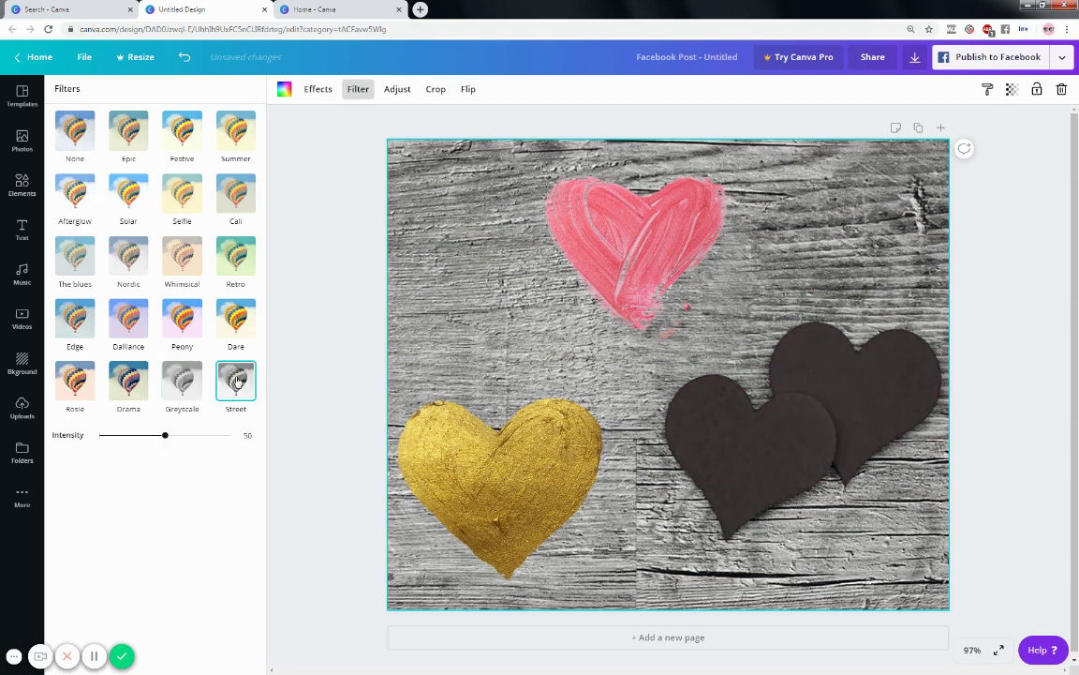
click(187, 381)
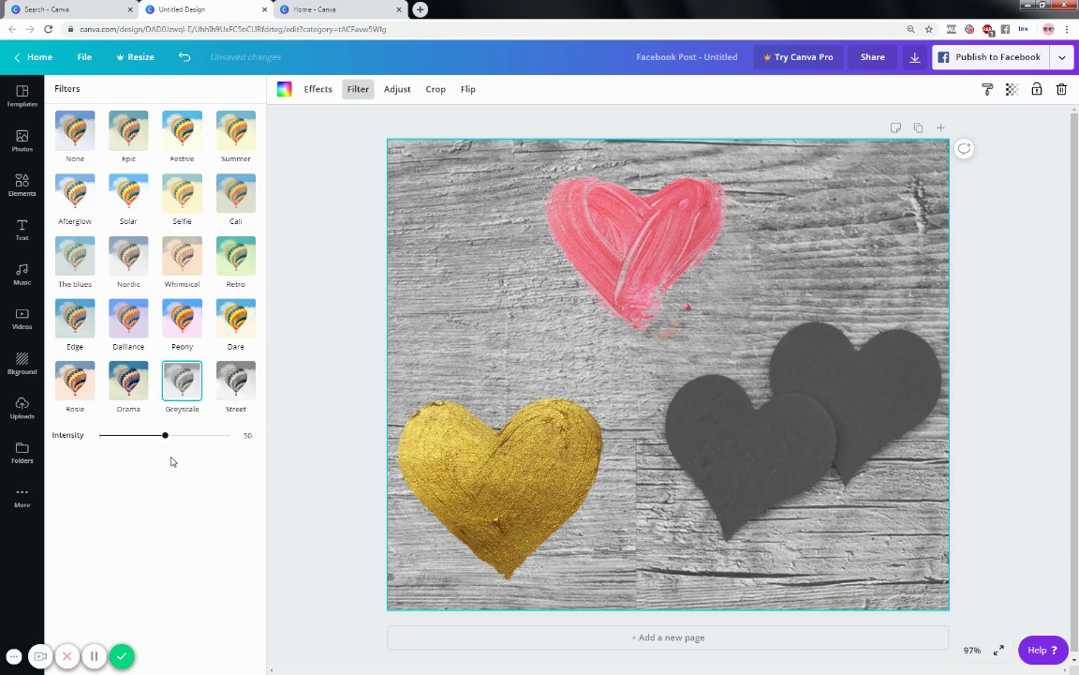
drag(166, 436, 185, 440)
click(341, 270)
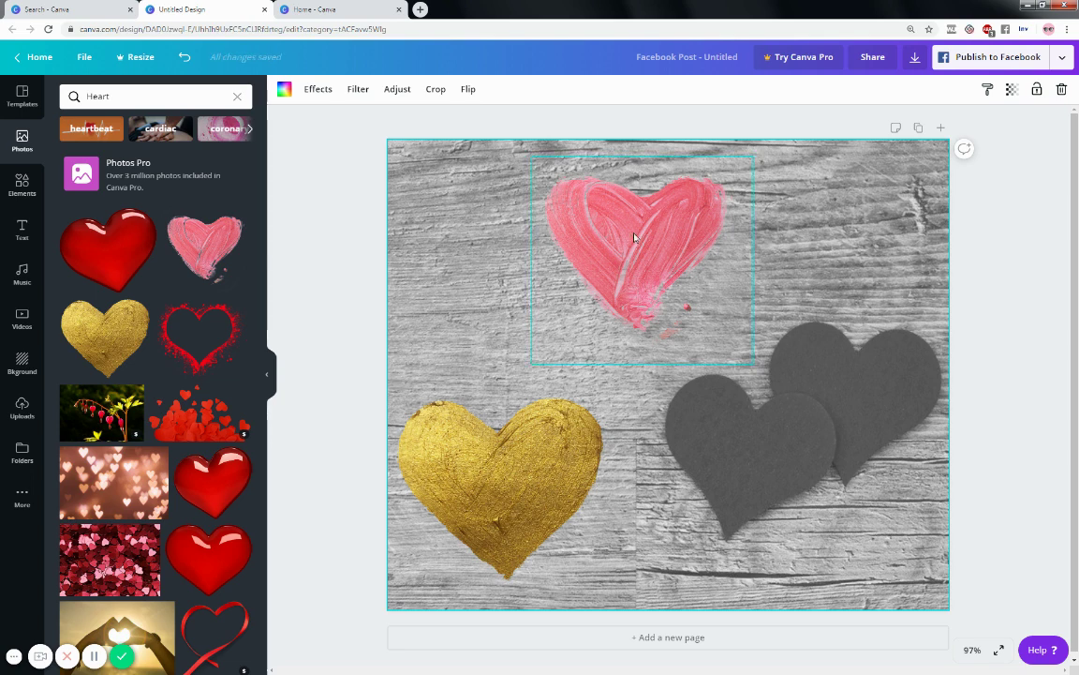
Try filters such as Epic and Edge on the pink painted heart, apply Peony, and enlarge the heart slightly towards its lower left.
click(626, 279)
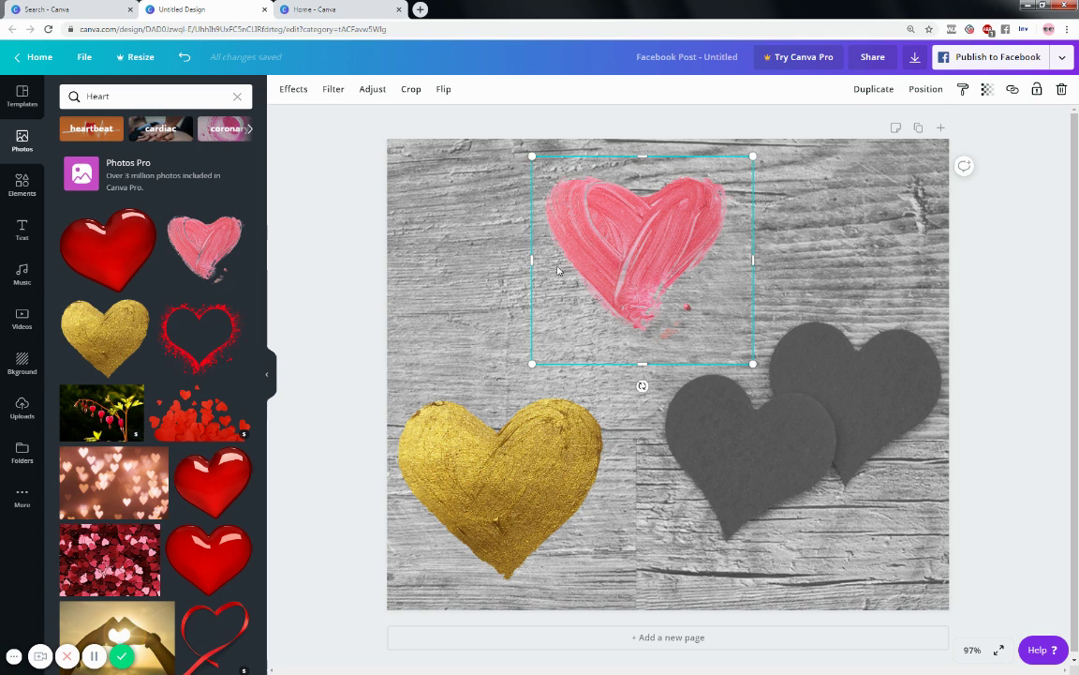
click(333, 90)
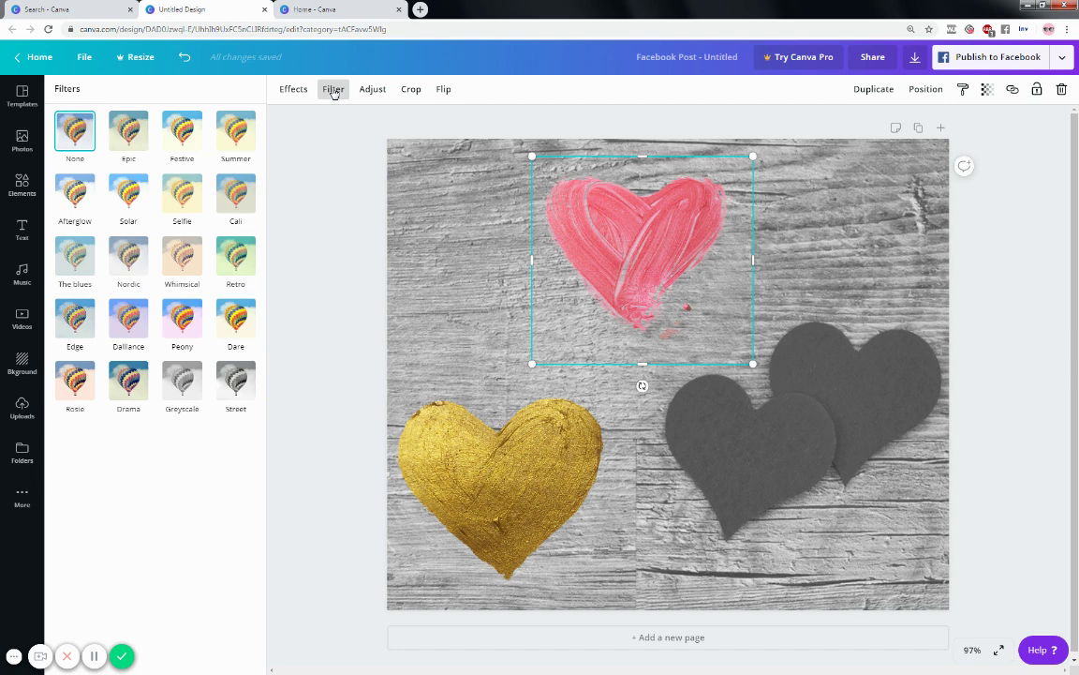
click(181, 131)
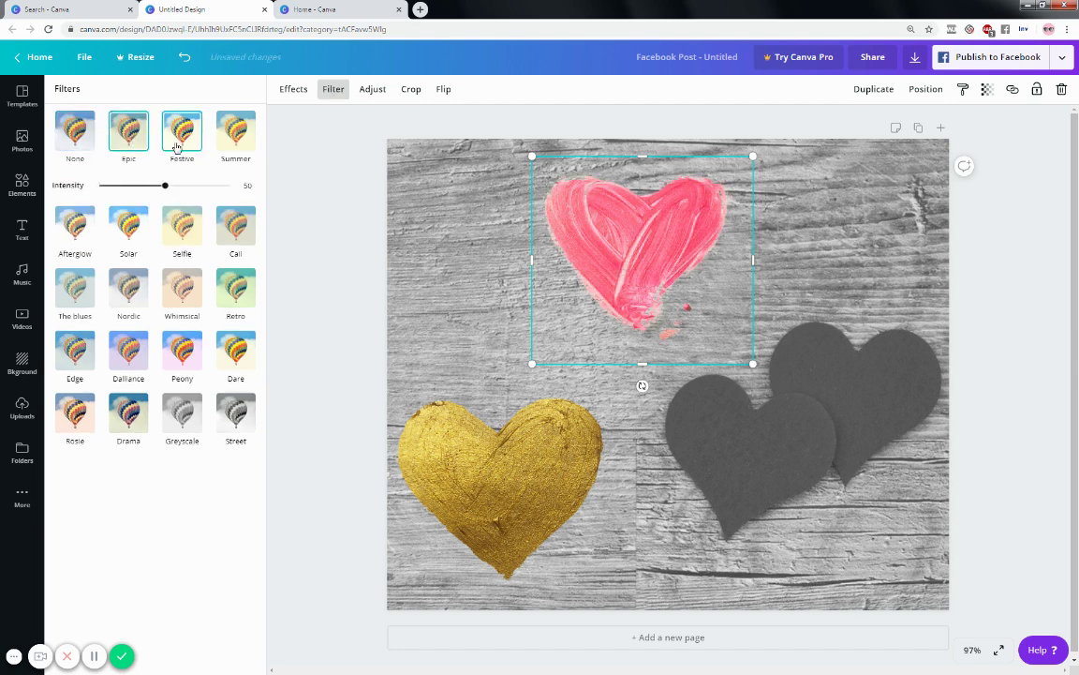
click(181, 281)
click(177, 350)
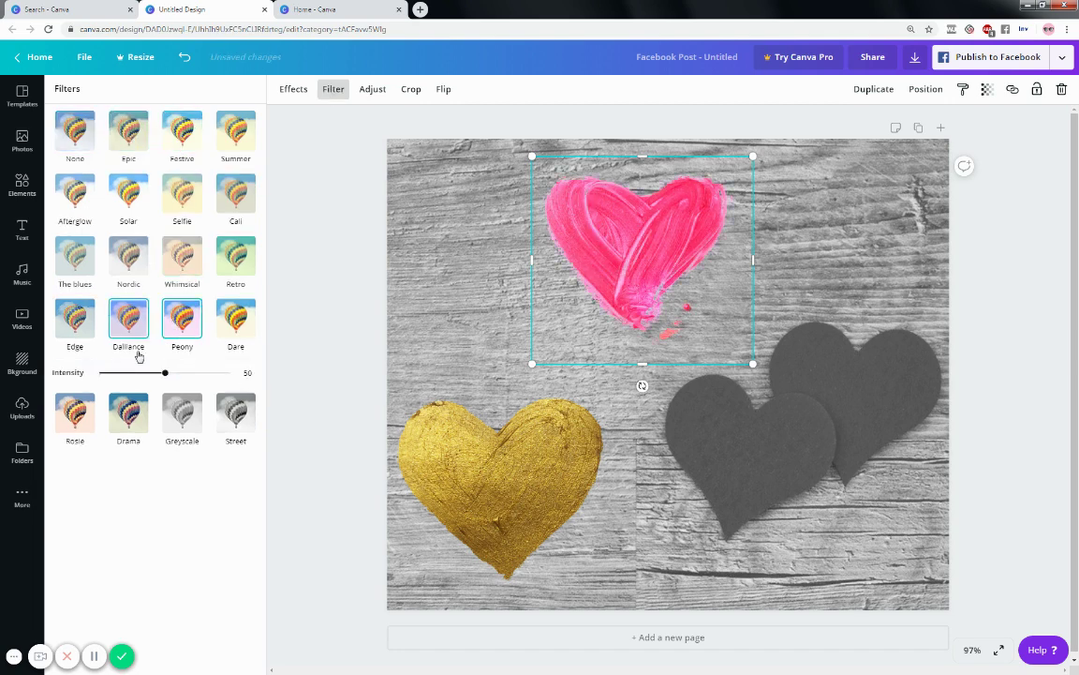
click(73, 405)
click(63, 313)
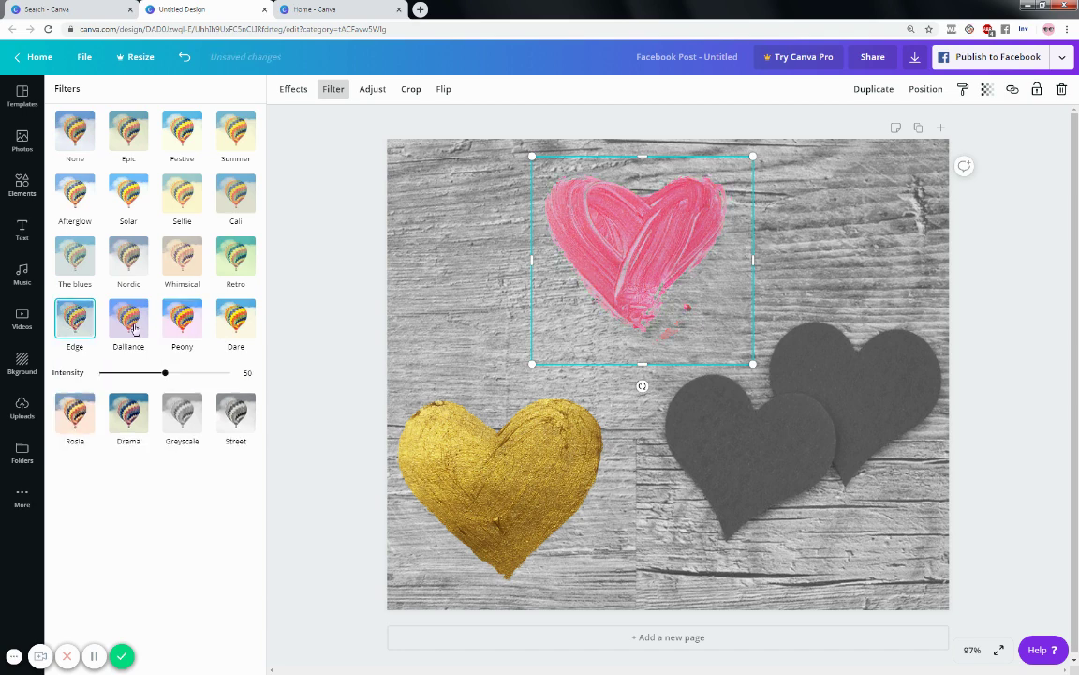
click(181, 323)
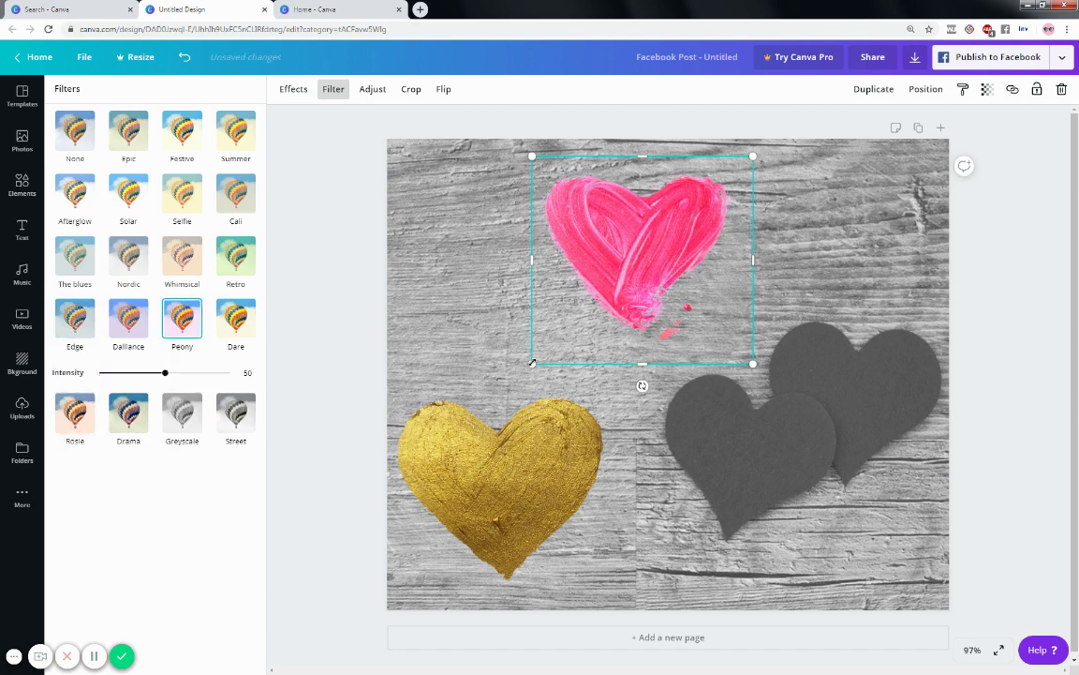
drag(532, 364, 465, 373)
click(755, 229)
Try filters such as Rosie, Edge, Peony and Cali on the gold heart, and apply Summer.
click(458, 443)
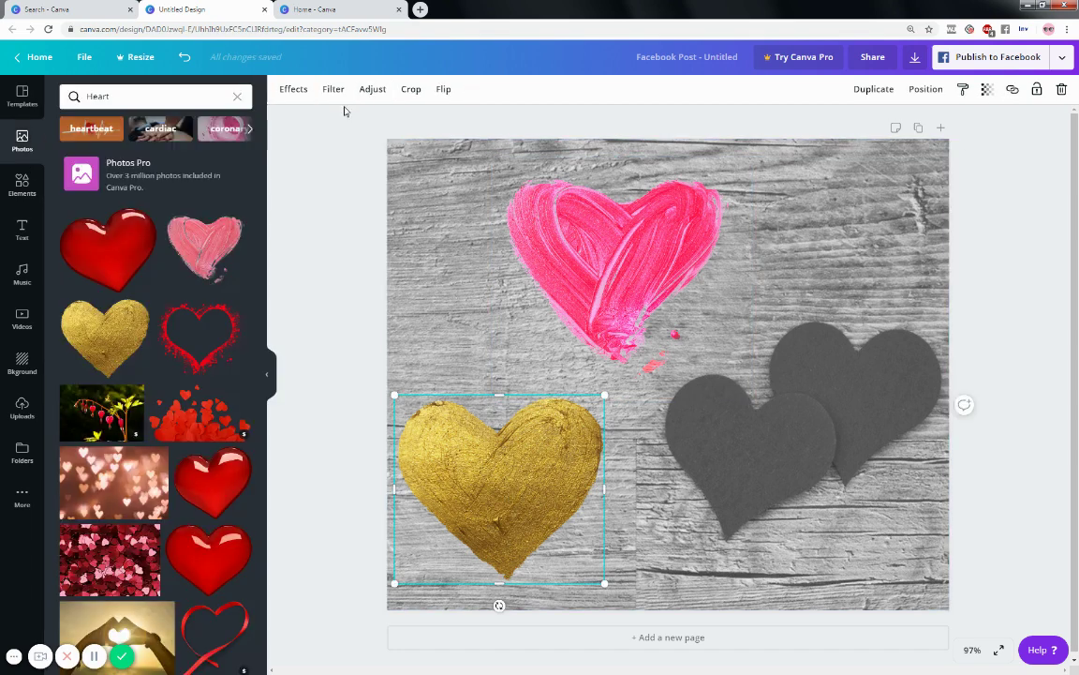
click(333, 89)
click(245, 389)
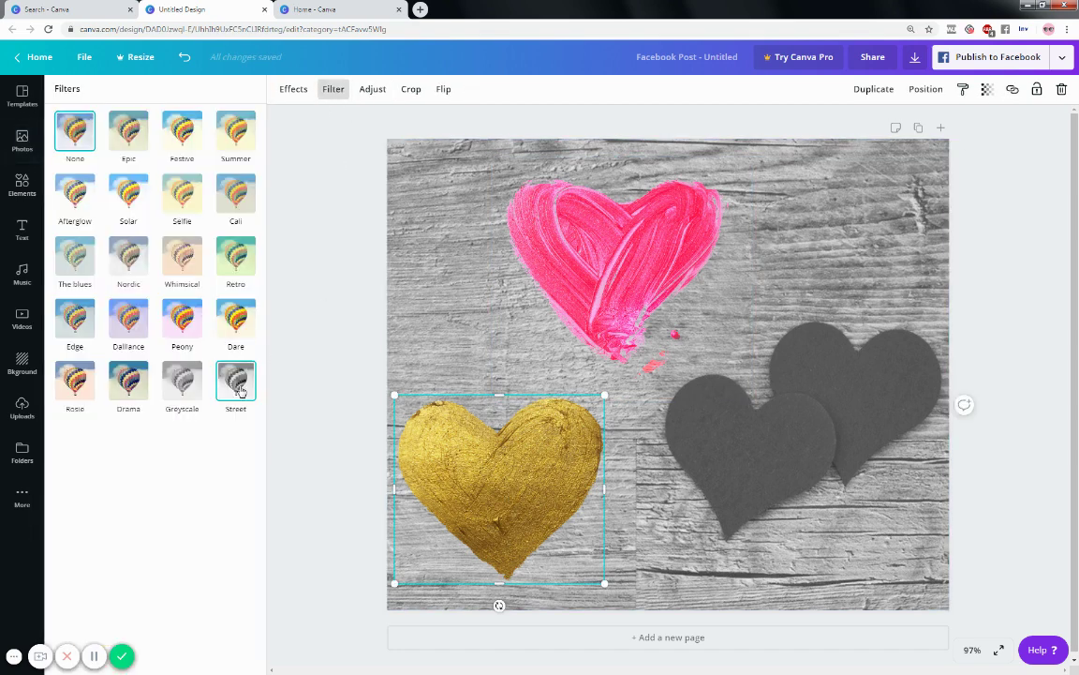
click(122, 384)
click(93, 385)
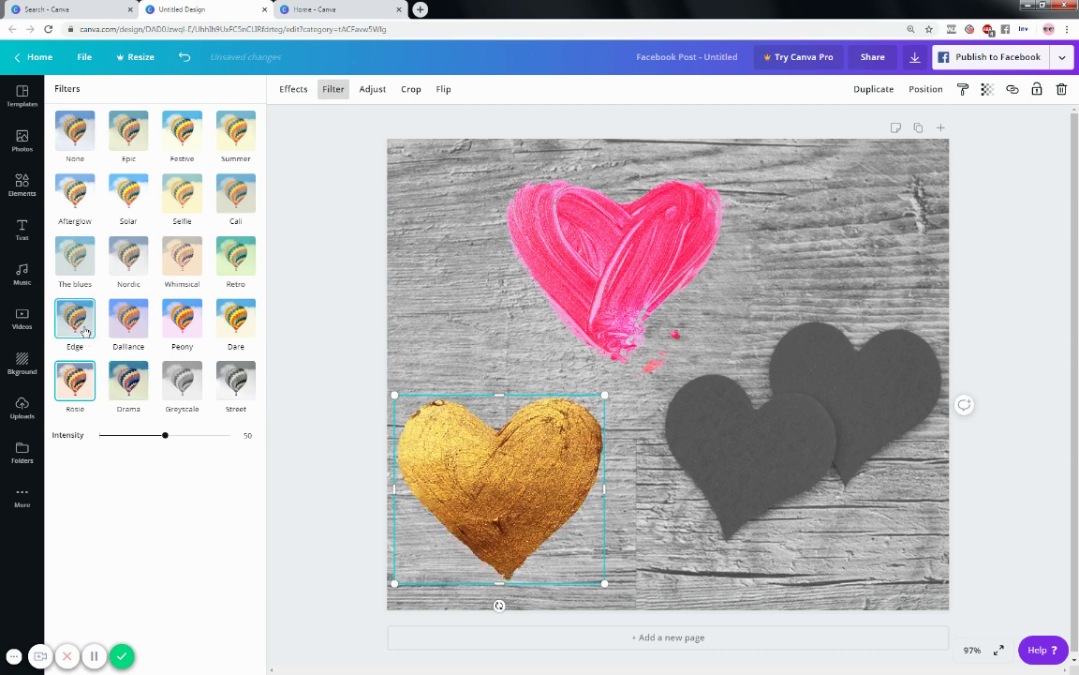
click(83, 327)
click(183, 315)
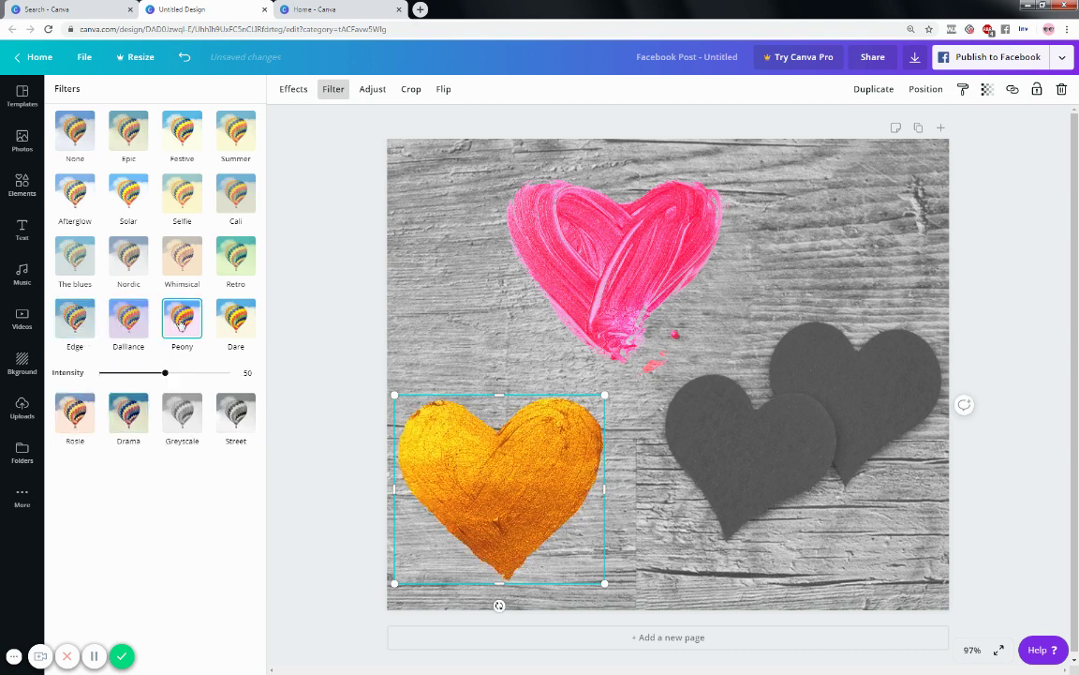
click(192, 265)
click(225, 251)
click(183, 193)
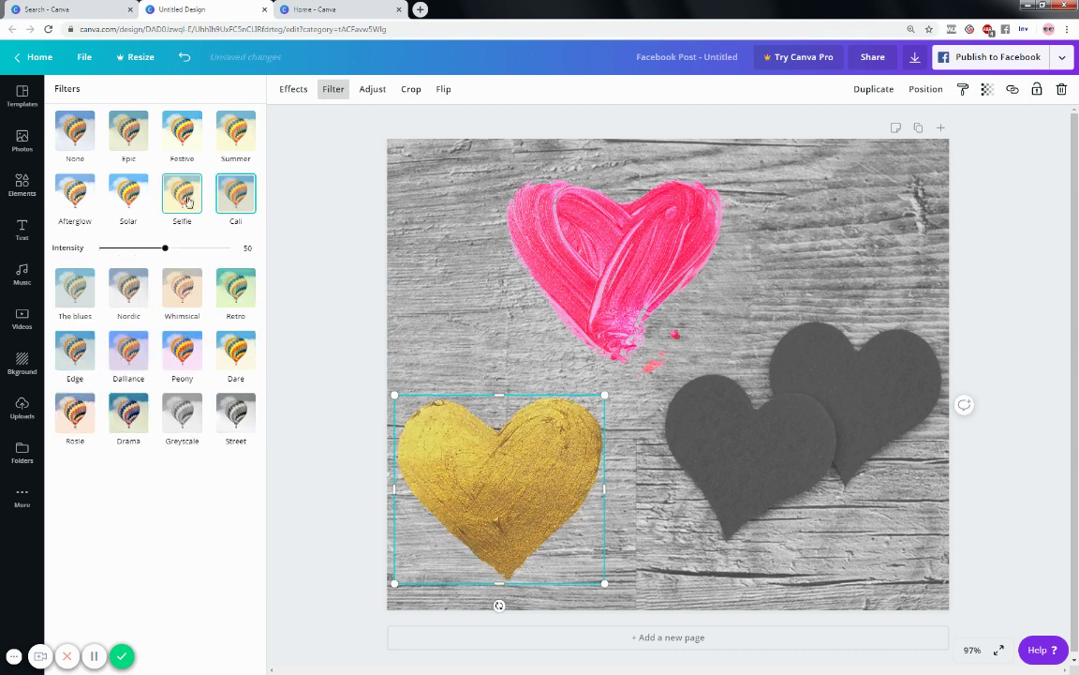
click(187, 141)
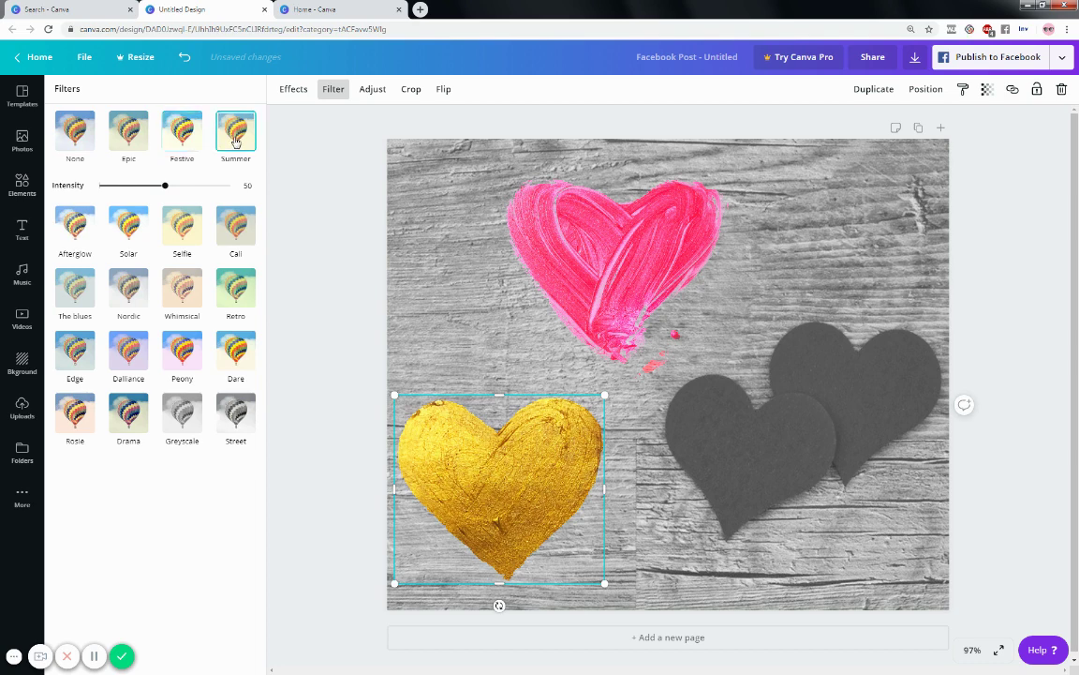
click(485, 260)
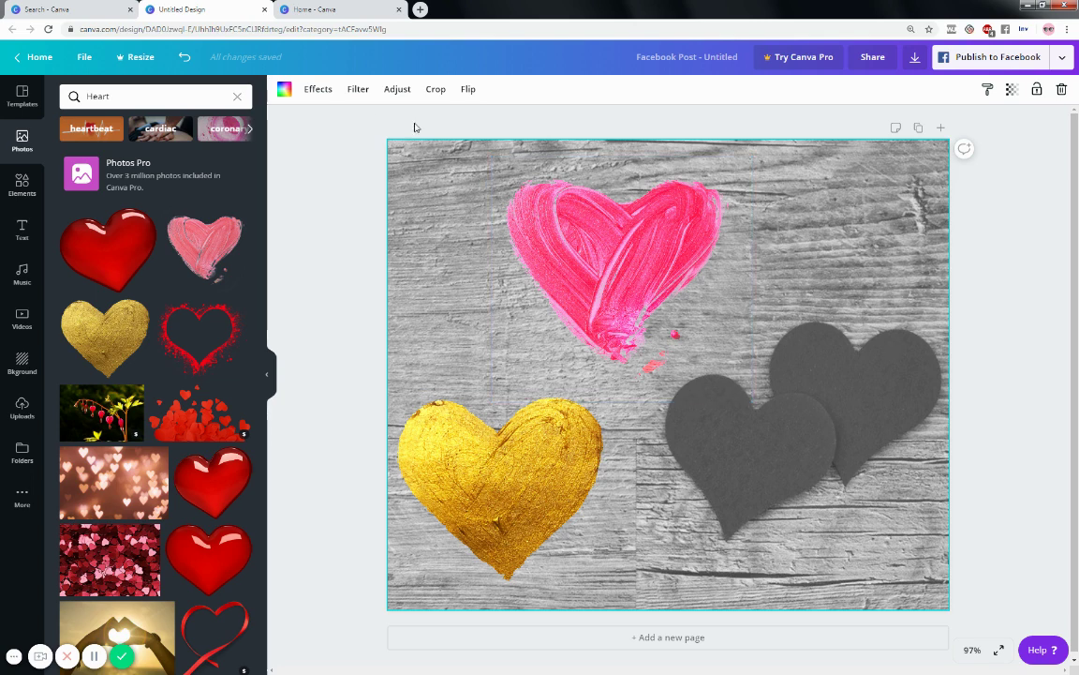
Add a second page to the design and delete its copied greyscale background photo to leave the page blank.
click(358, 90)
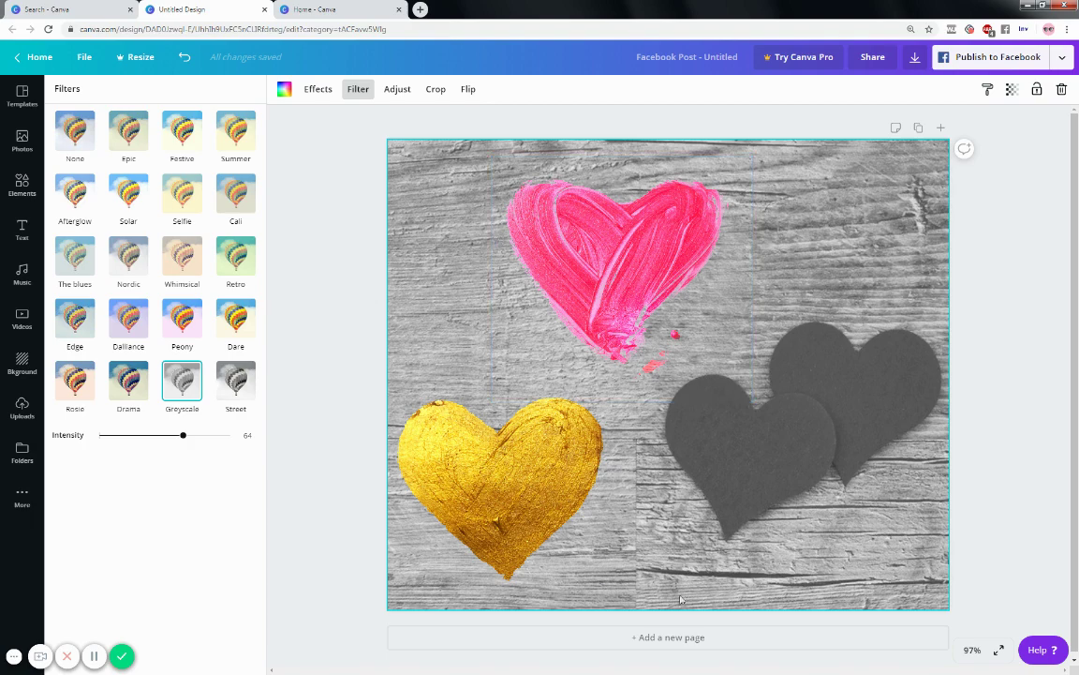
click(705, 637)
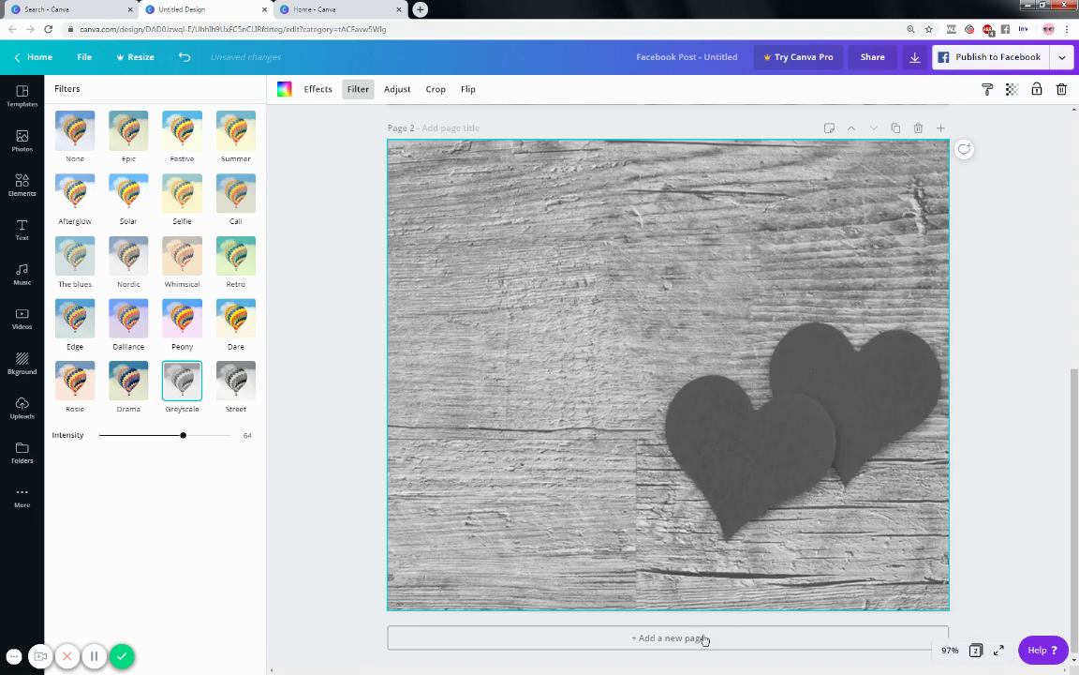
key(Delete)
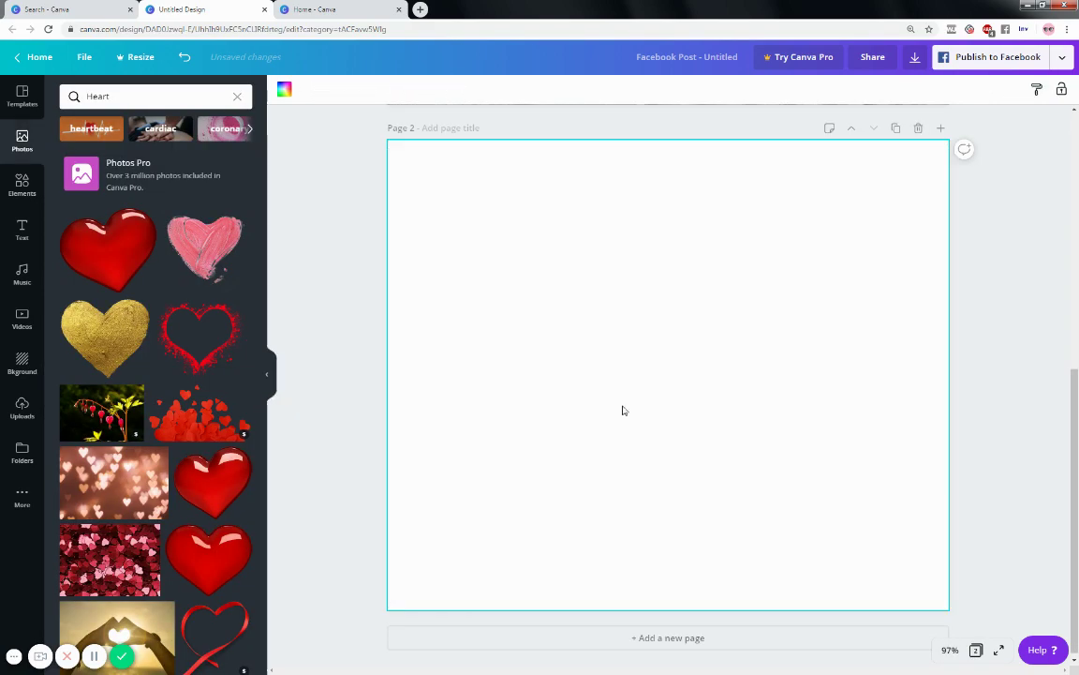
Look through the trending photos in the photo library and open the Recently Used collection.
click(23, 141)
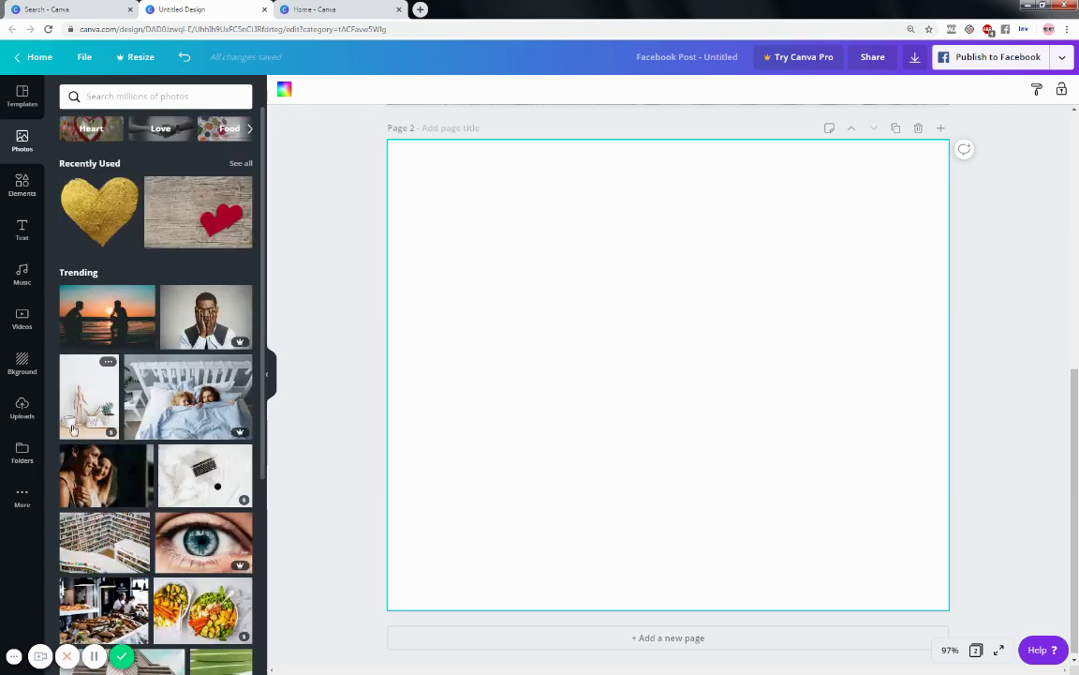
scroll(89, 298, down, 3)
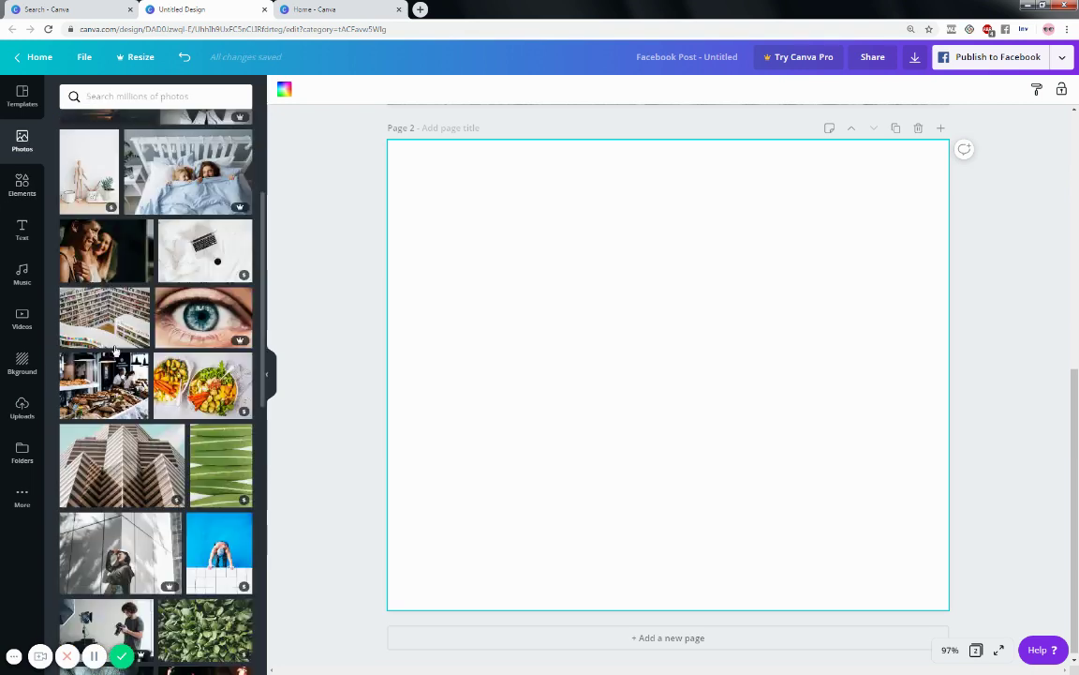
scroll(99, 244, up, 3)
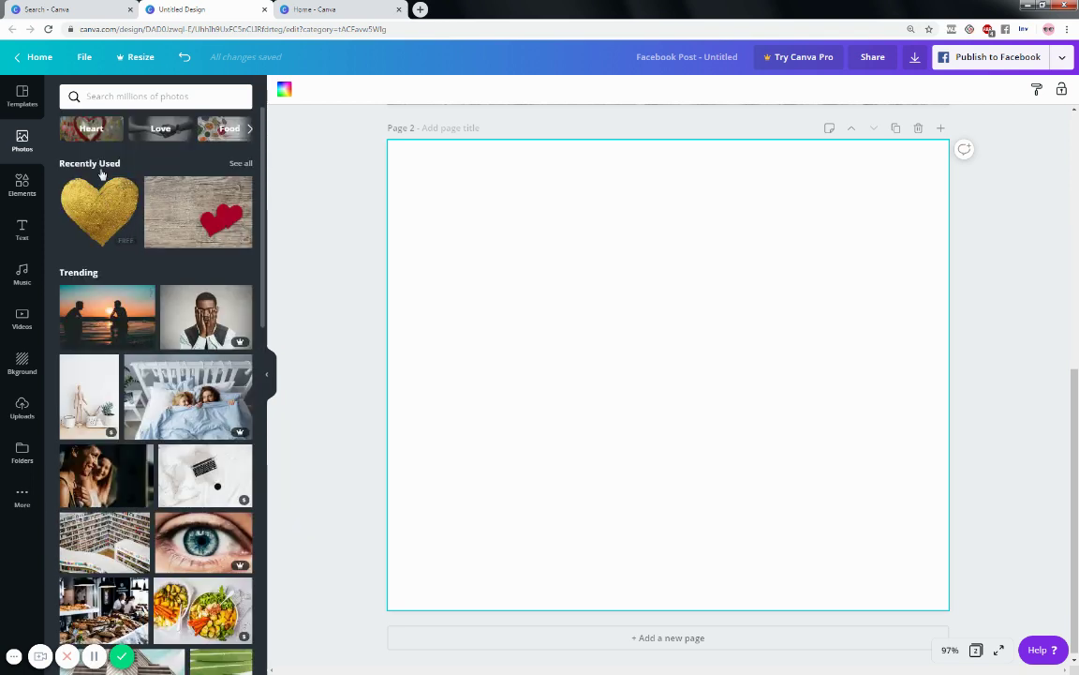
click(99, 163)
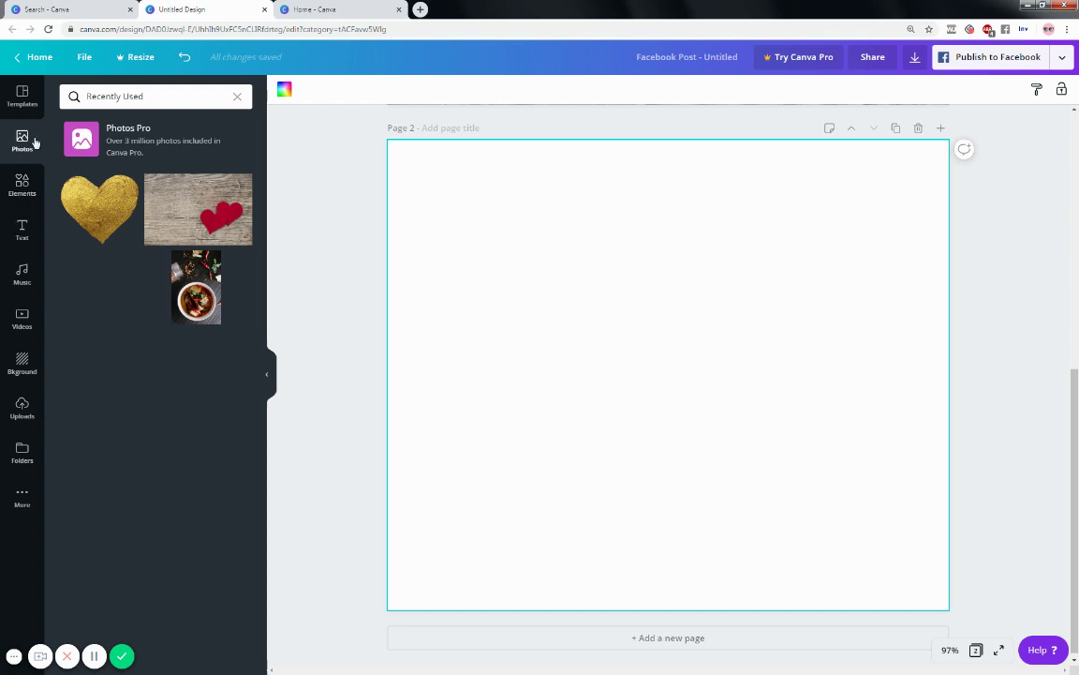
Search the photo library for "beach scene" and browse the results for a suitable photo.
drag(154, 95, 81, 95)
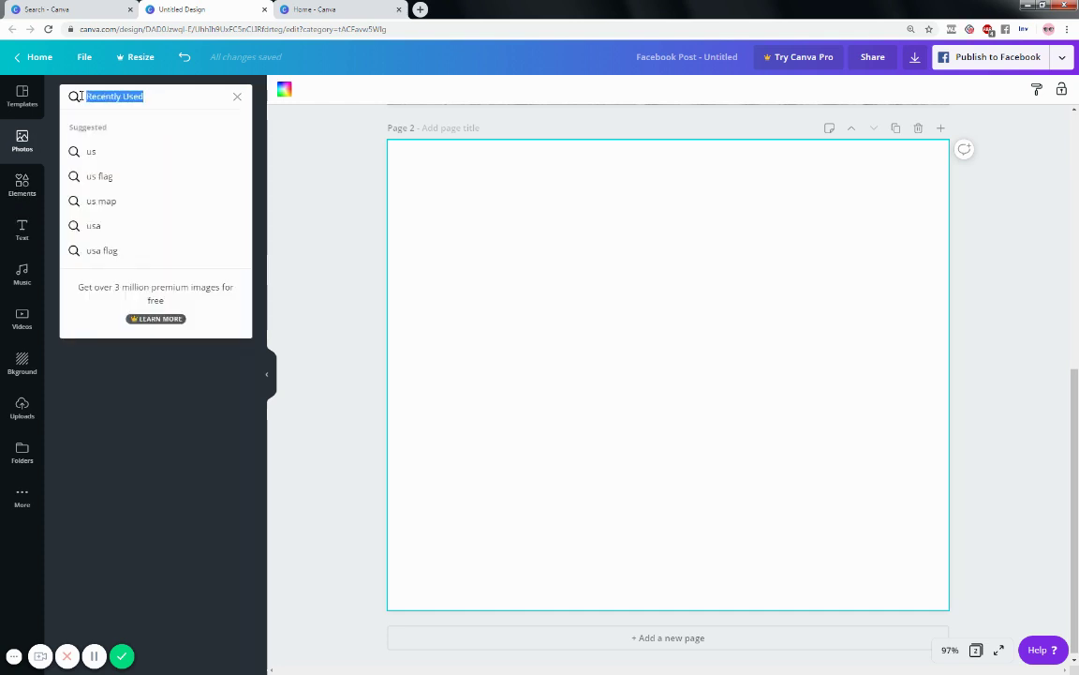
text(beach scnen)
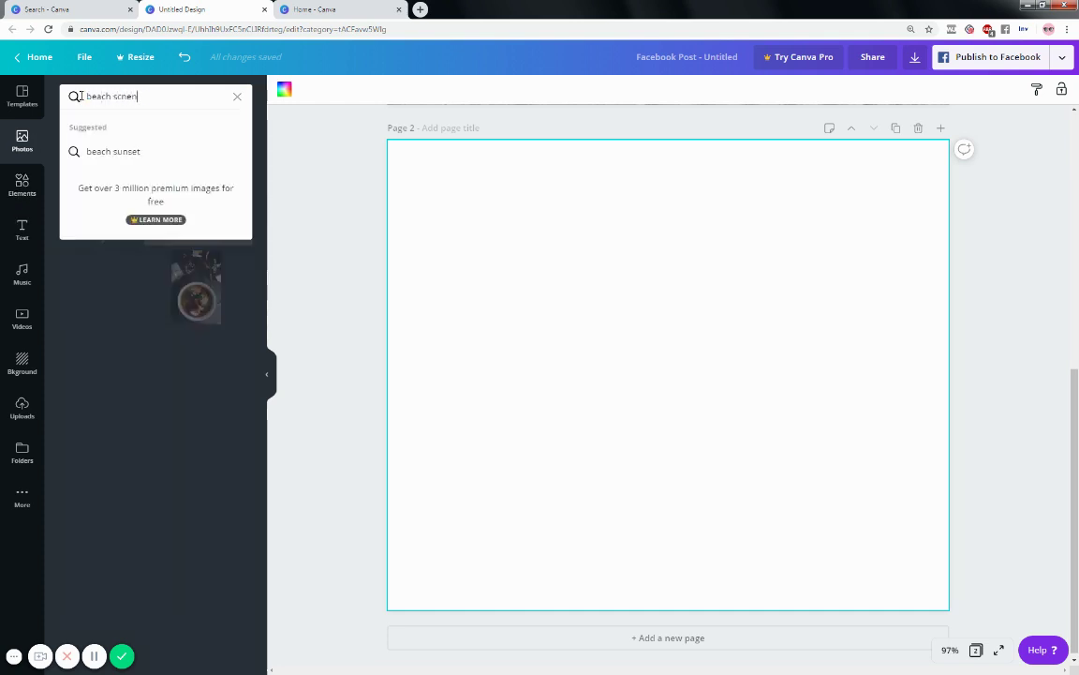
key(BackSpace)
key(BackSpace)
key(BackSpace)
text(e)
key(Return)
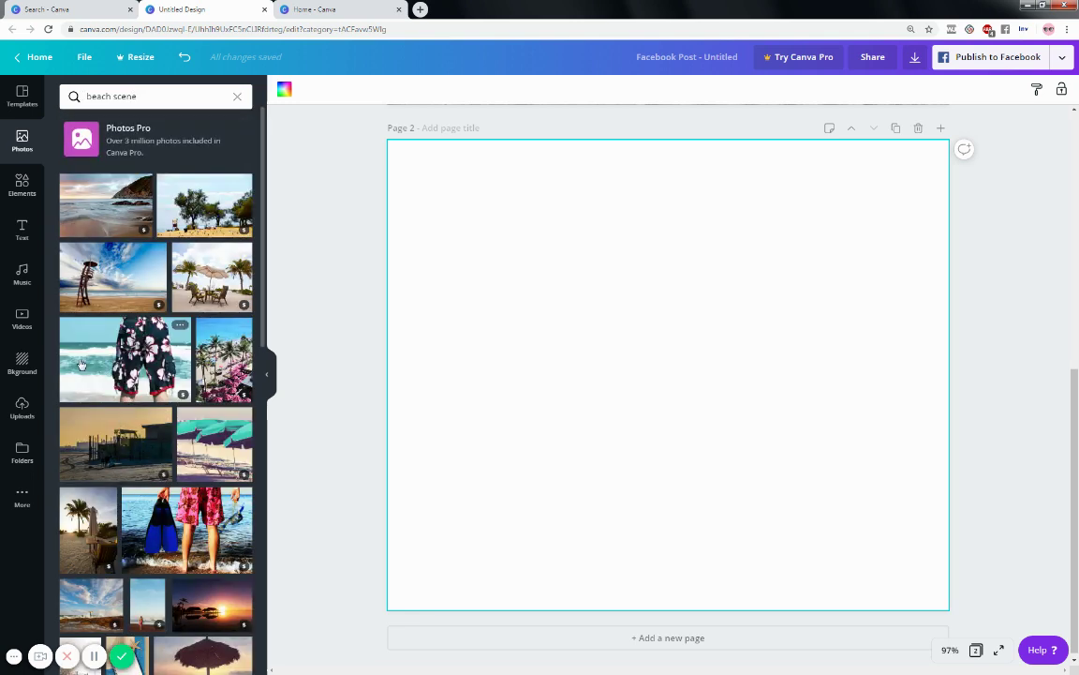
scroll(129, 382, down, 1)
scroll(129, 382, down, 5)
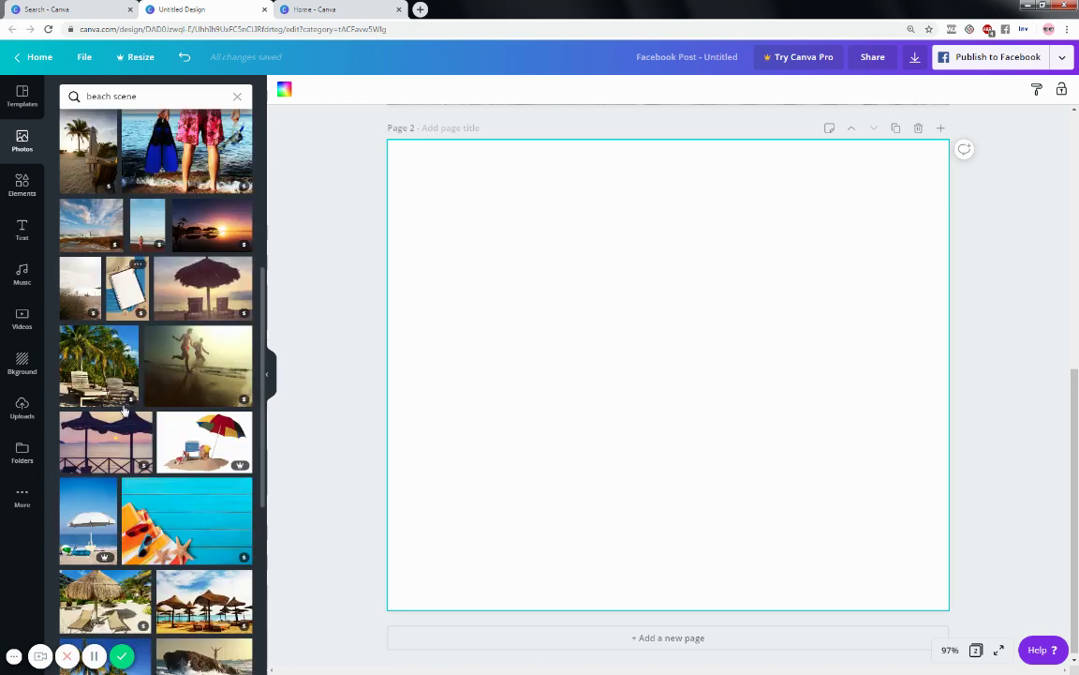
scroll(103, 384, down, 2)
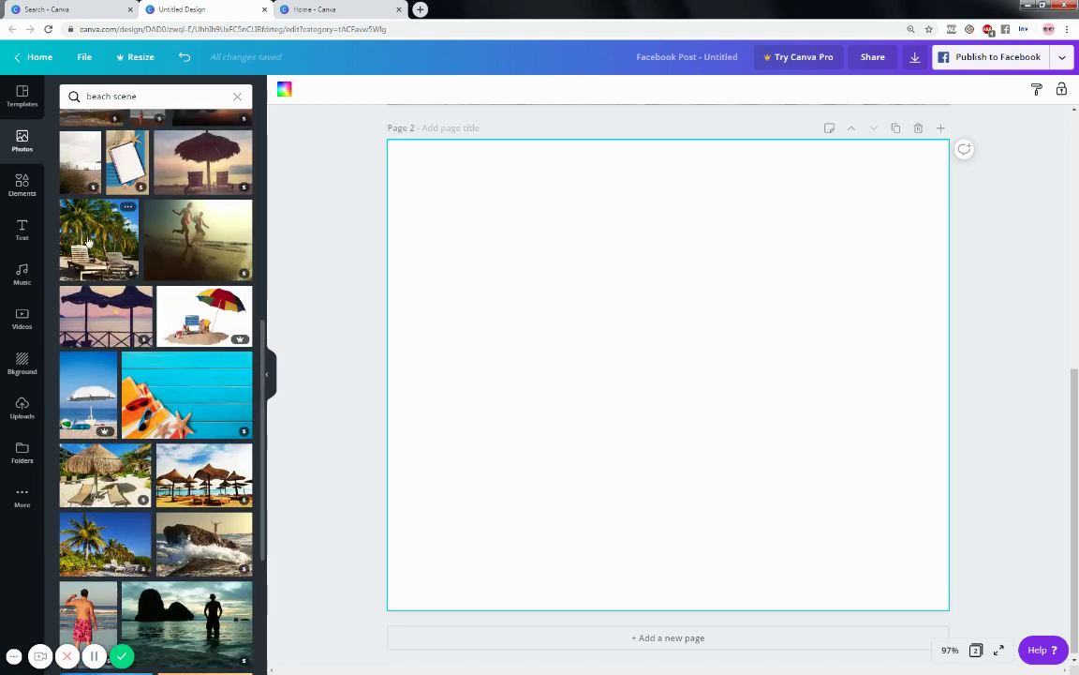
scroll(113, 384, down, 3)
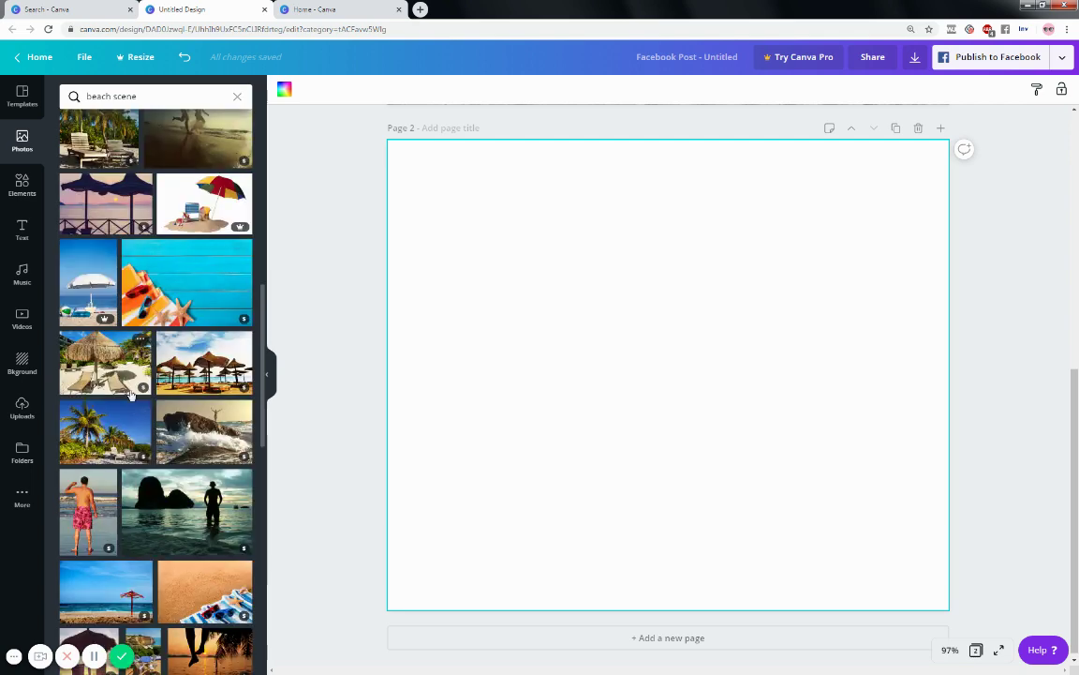
scroll(132, 400, down, 4)
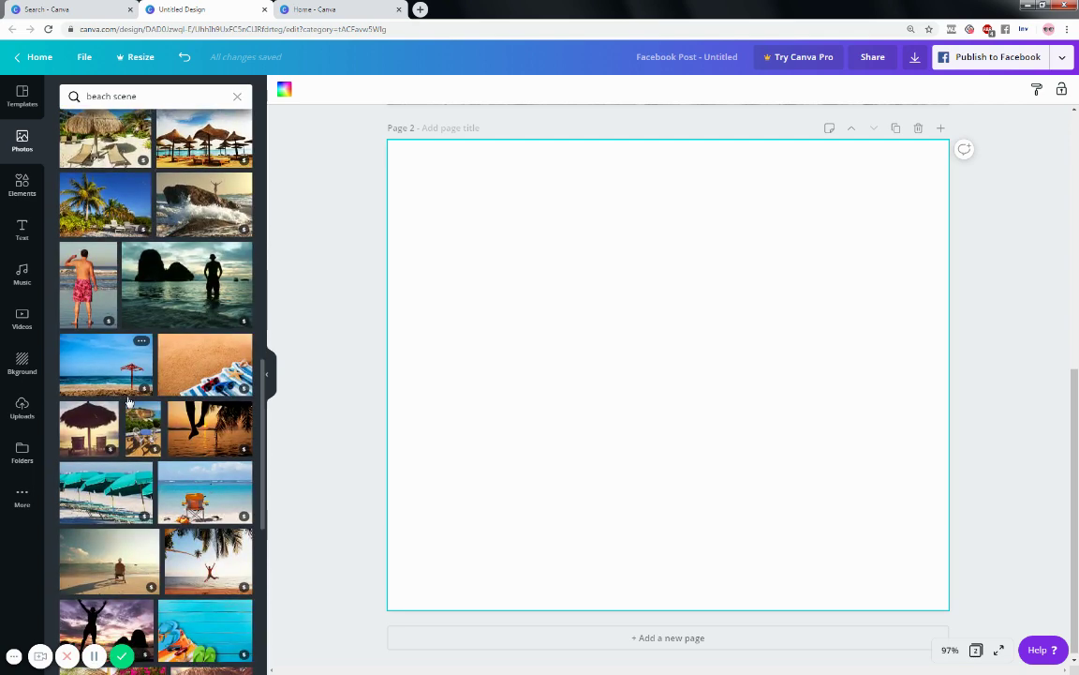
Search the photo library for "free beach scene" and browse the results for a free photo.
click(89, 95)
text(free)
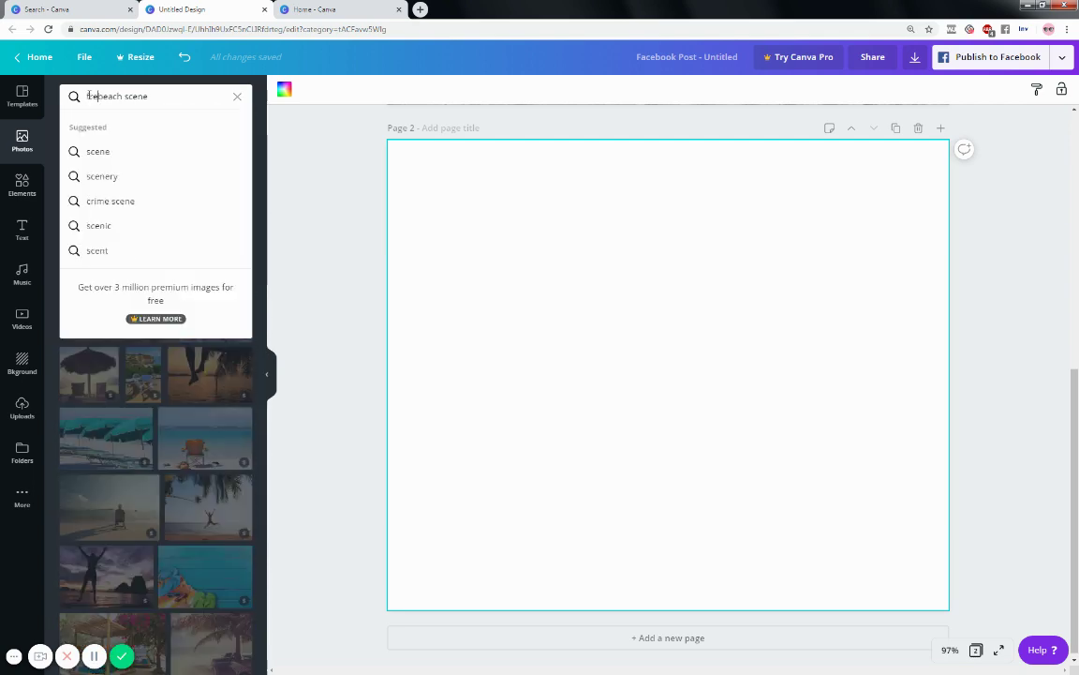
key(Return)
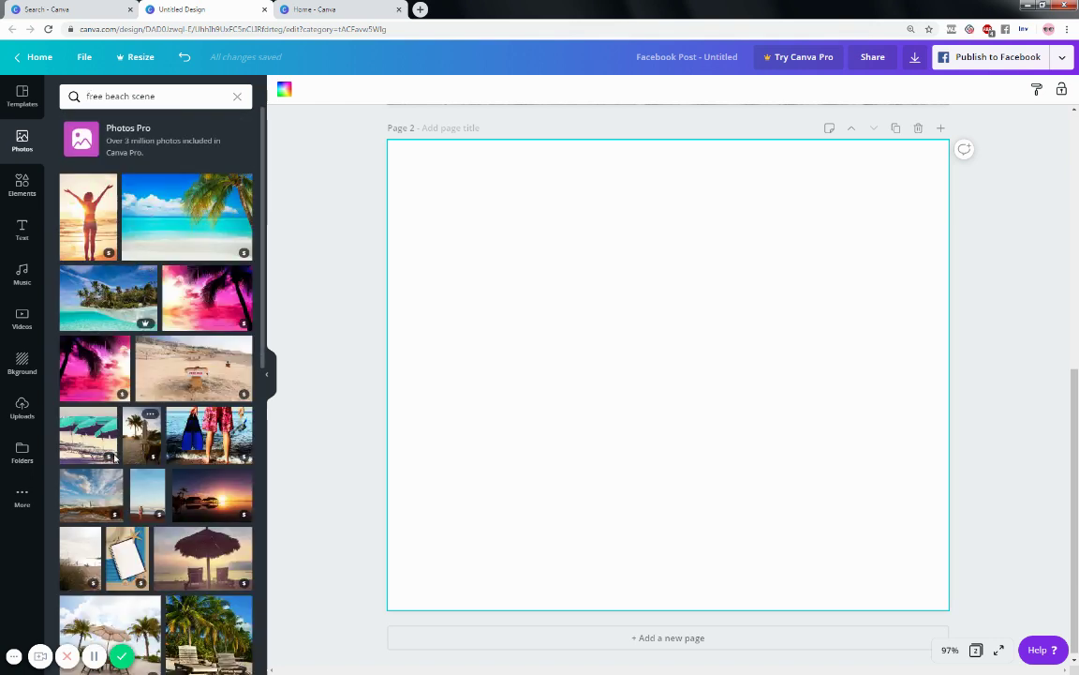
scroll(116, 340, down, 3)
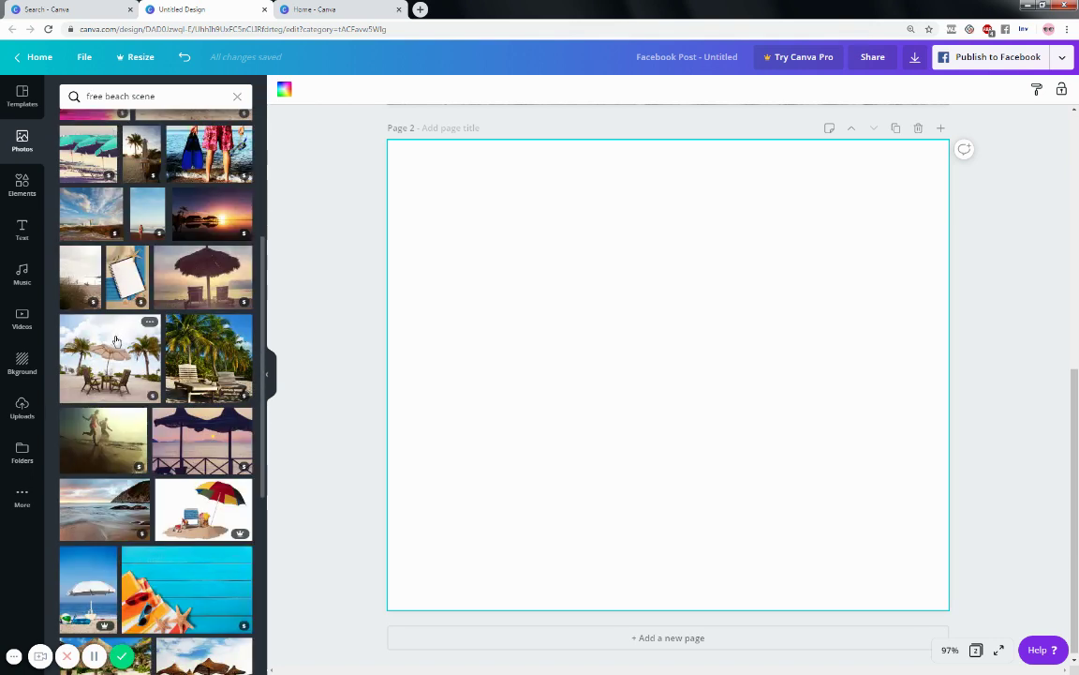
scroll(117, 340, down, 4)
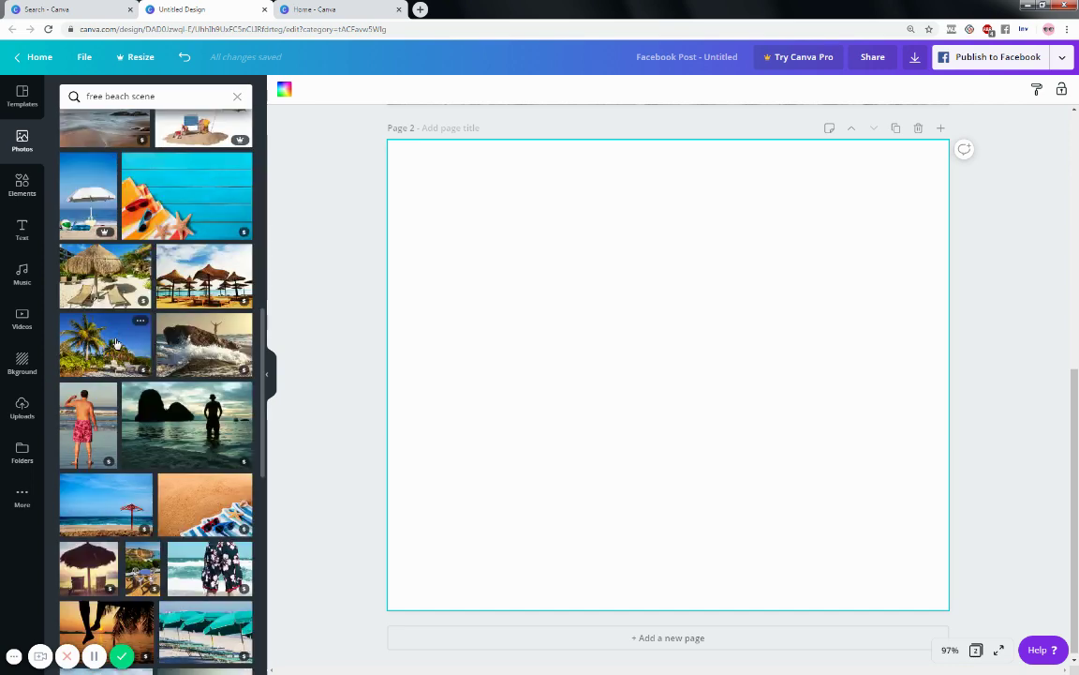
scroll(116, 344, down, 5)
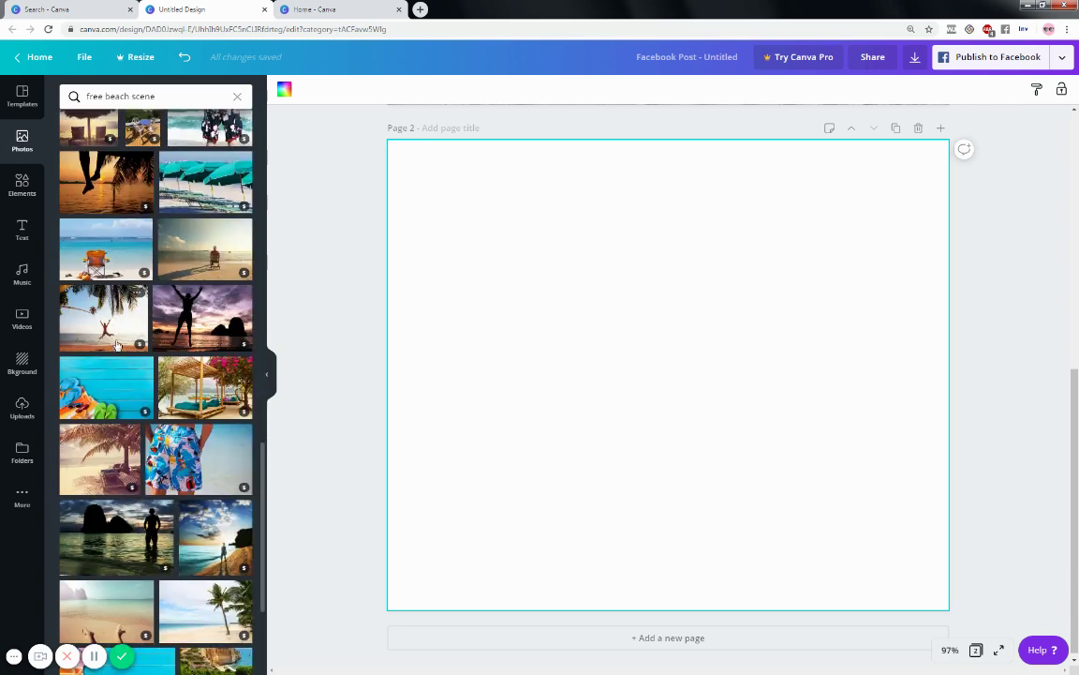
scroll(116, 344, down, 2)
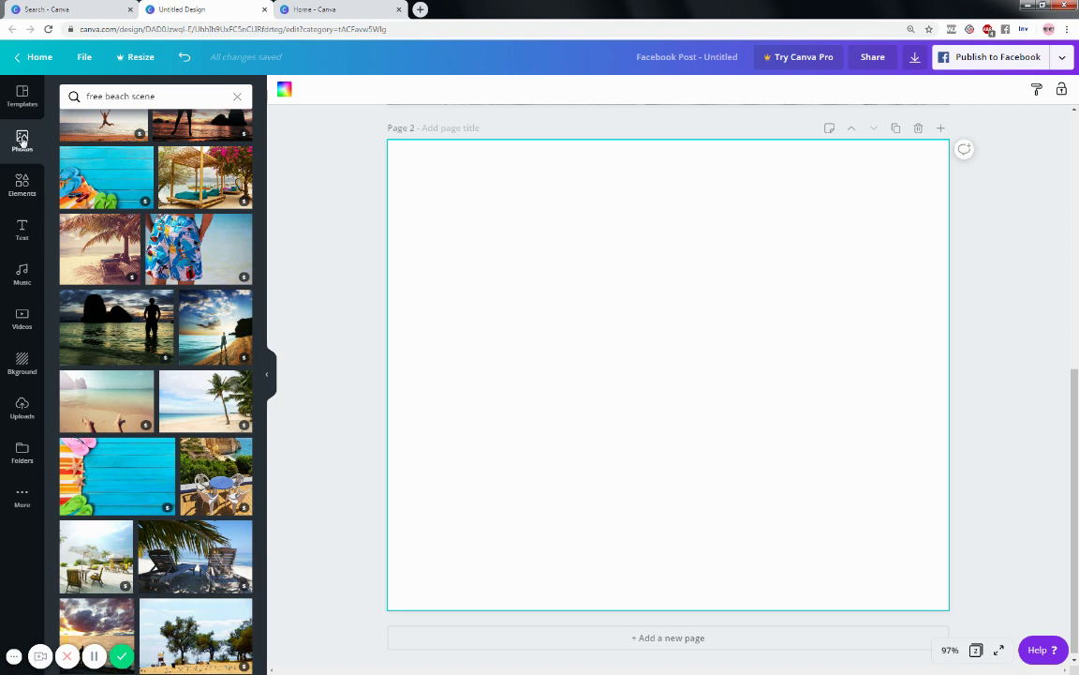
Clear the photo search, open the Food category and fill page 2 with the free photo of the outdoor table of dishes.
click(237, 96)
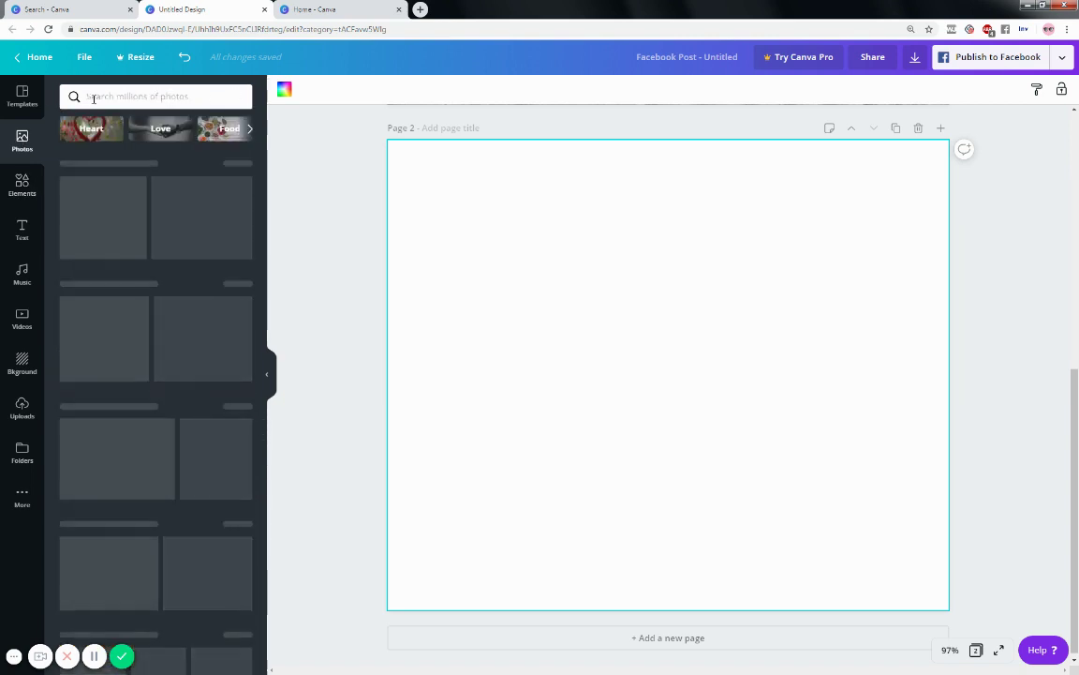
click(223, 129)
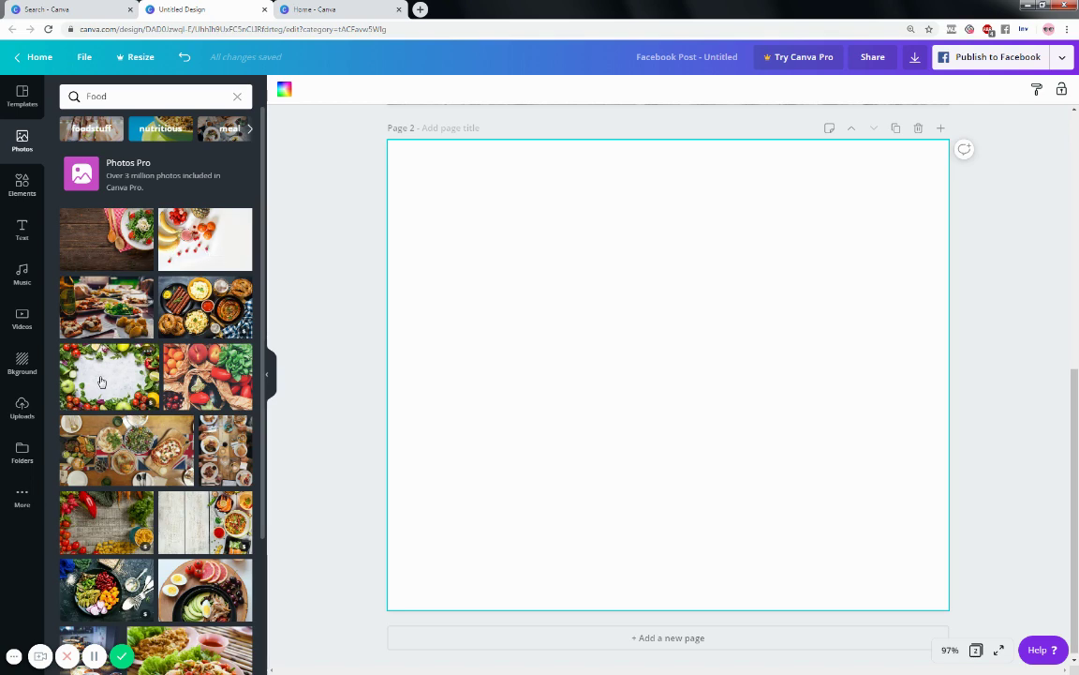
drag(102, 378, 332, 356)
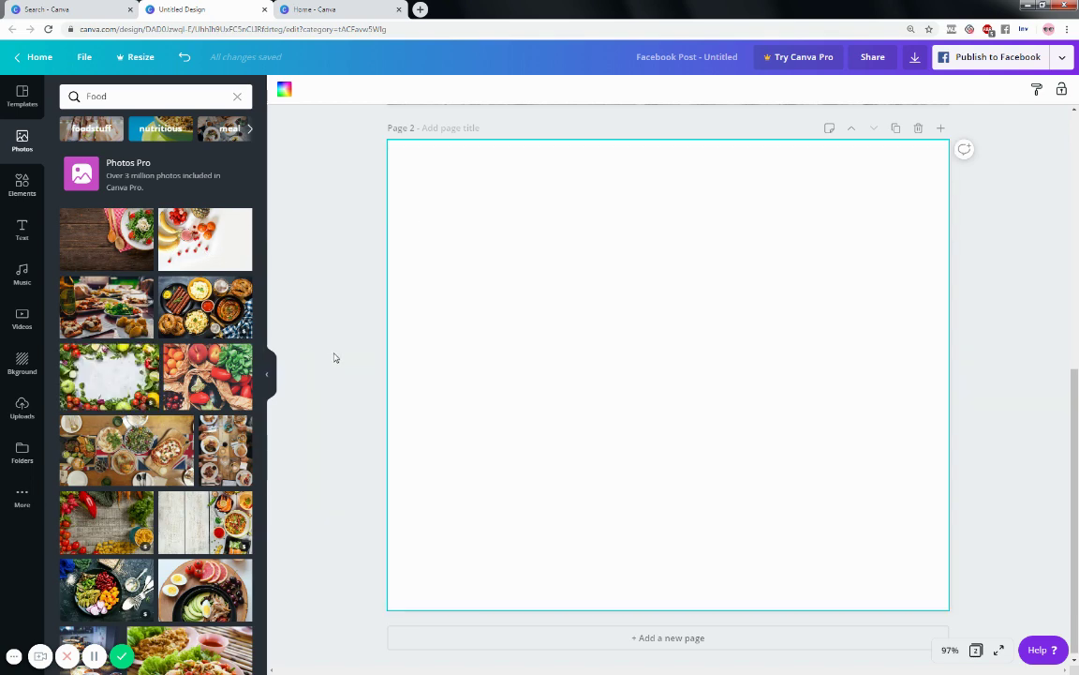
drag(89, 373, 142, 352)
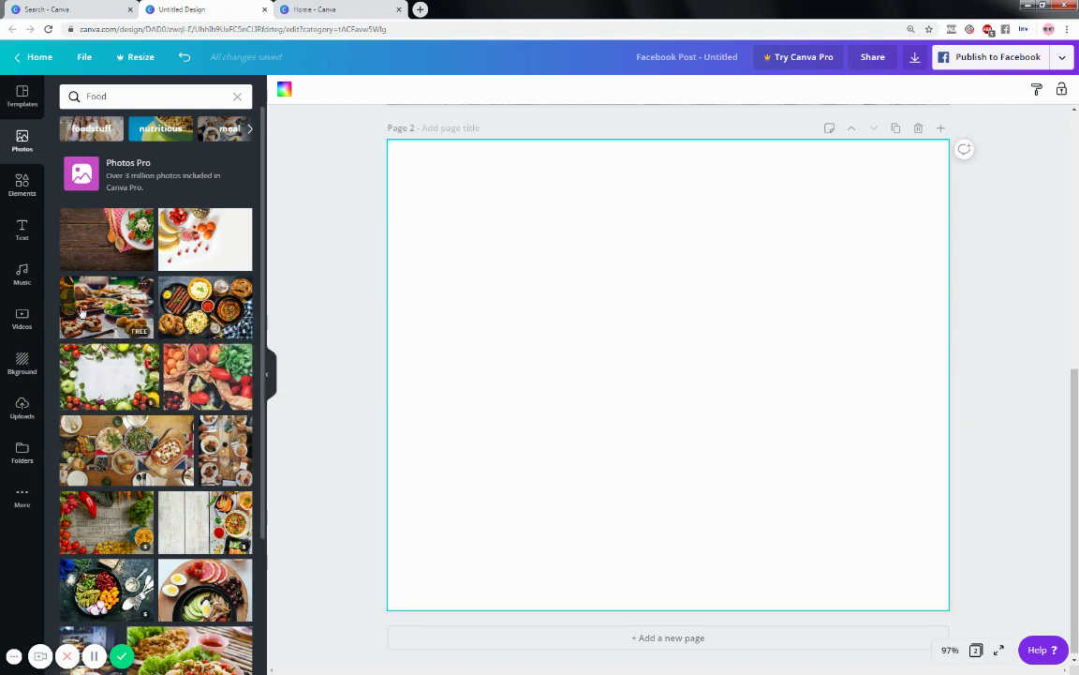
drag(101, 302, 394, 323)
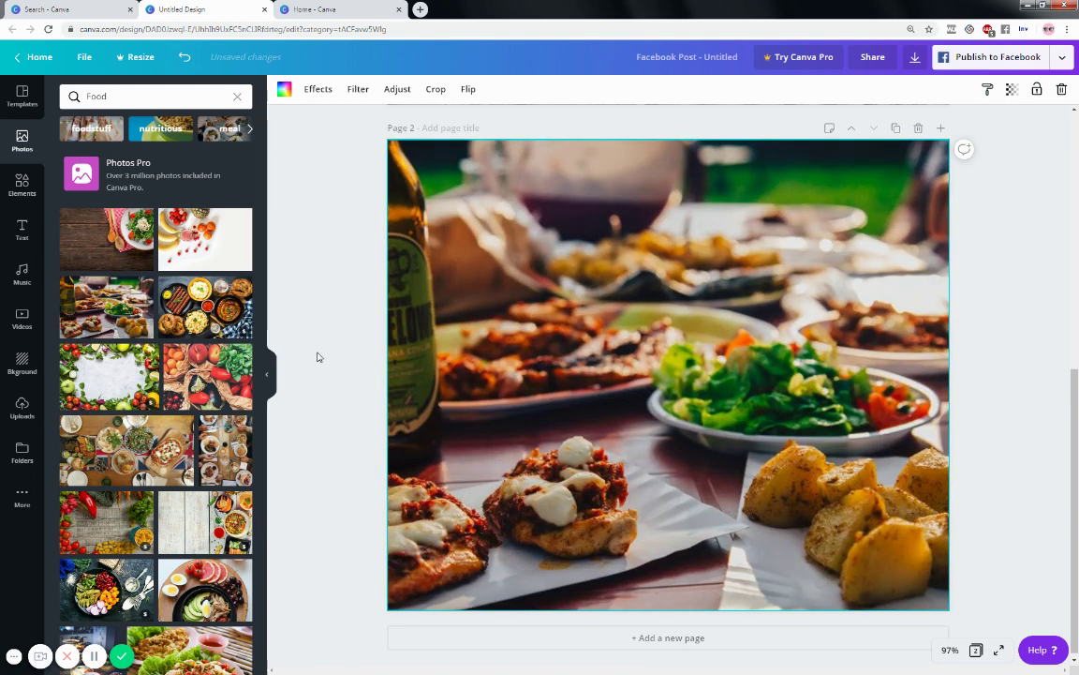
click(318, 356)
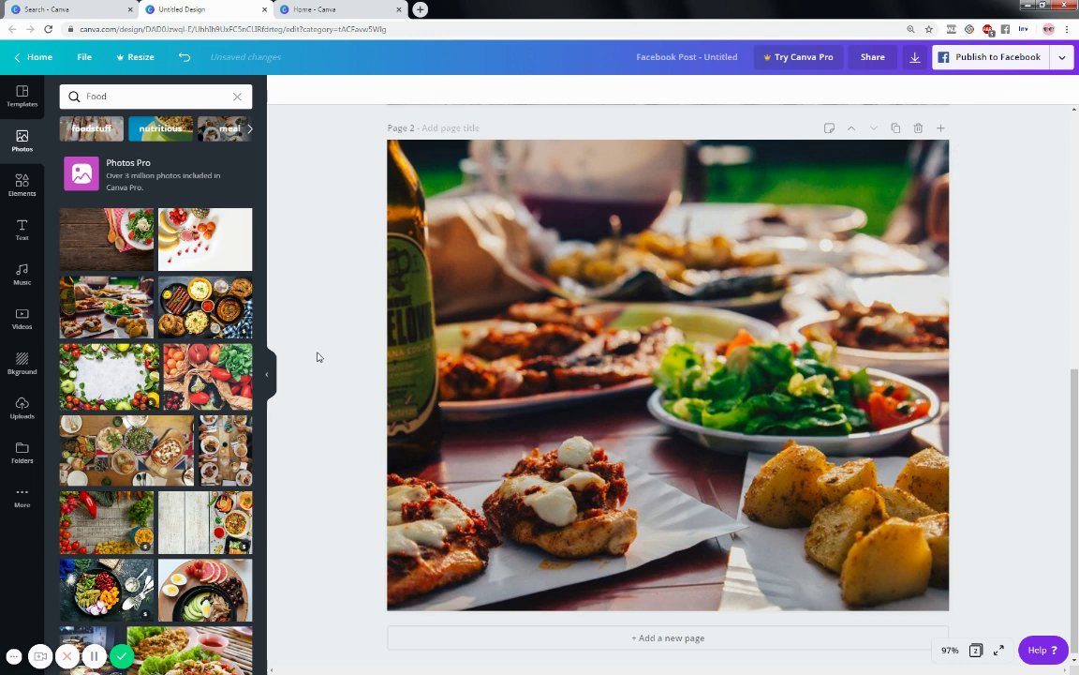
Crop the food photo on page 2 by shifting it left so the beer bottle falls outside the page.
click(521, 212)
double_click(590, 214)
drag(590, 215, 496, 244)
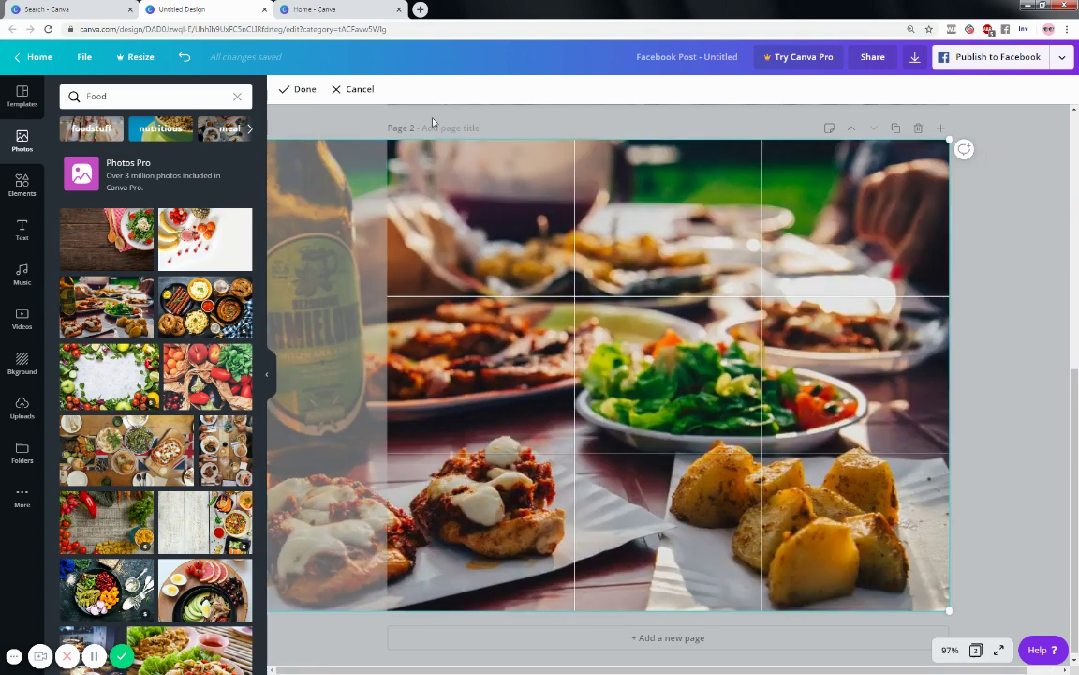
click(300, 90)
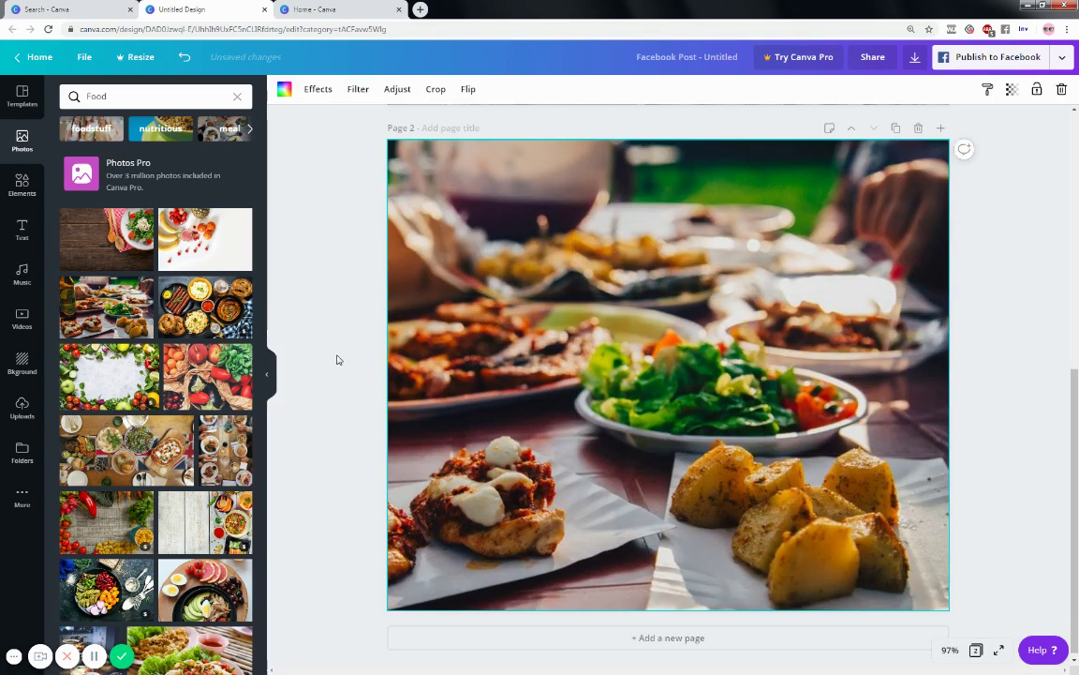
Try the Epic, Festive, Cali, Nordic, Peony and Drama filters on the food photo.
click(357, 95)
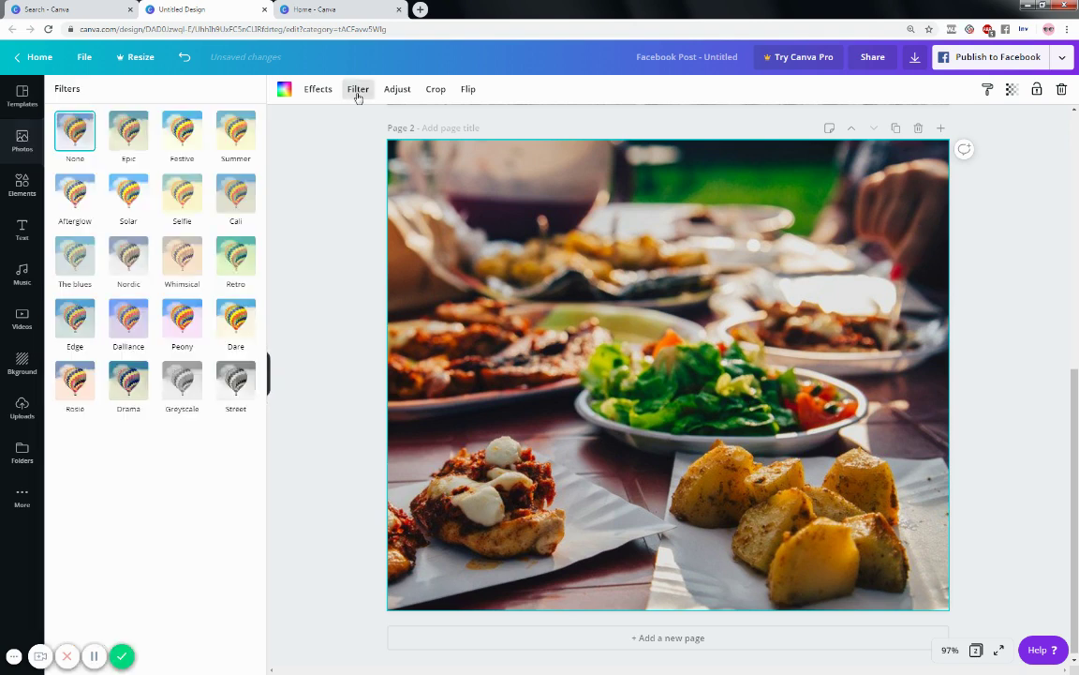
click(117, 131)
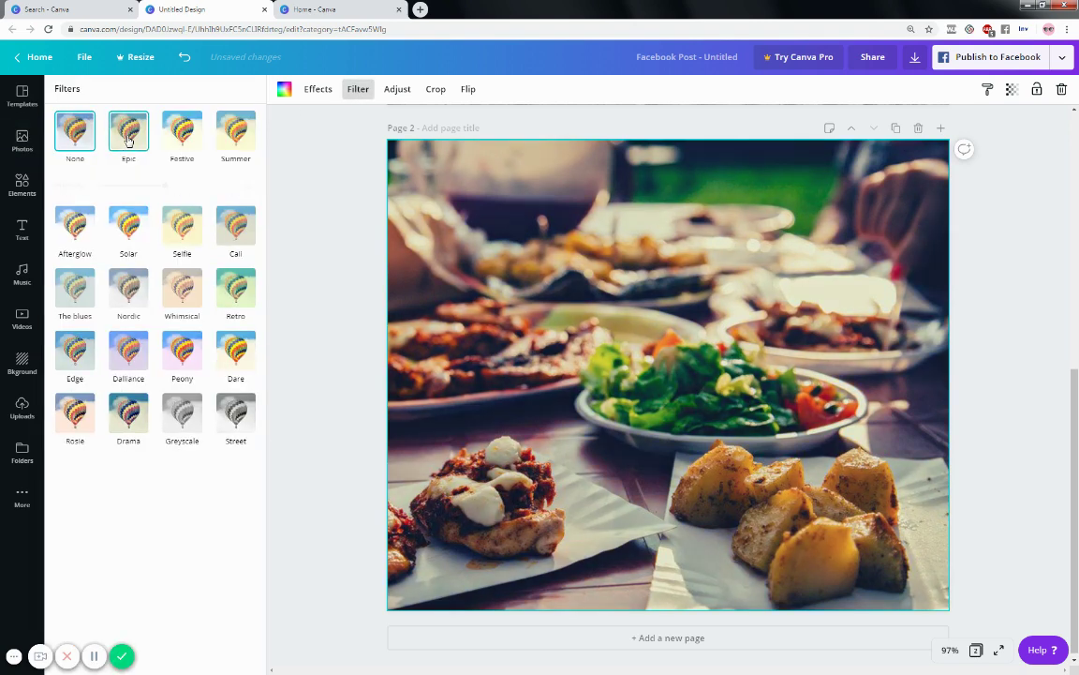
click(187, 136)
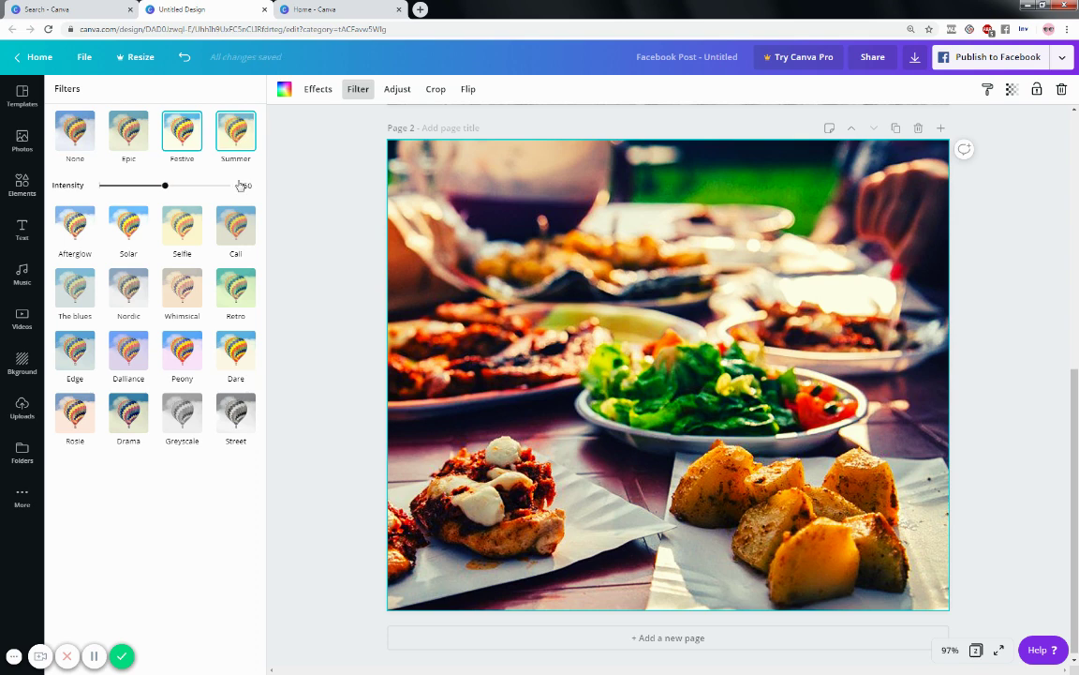
click(233, 230)
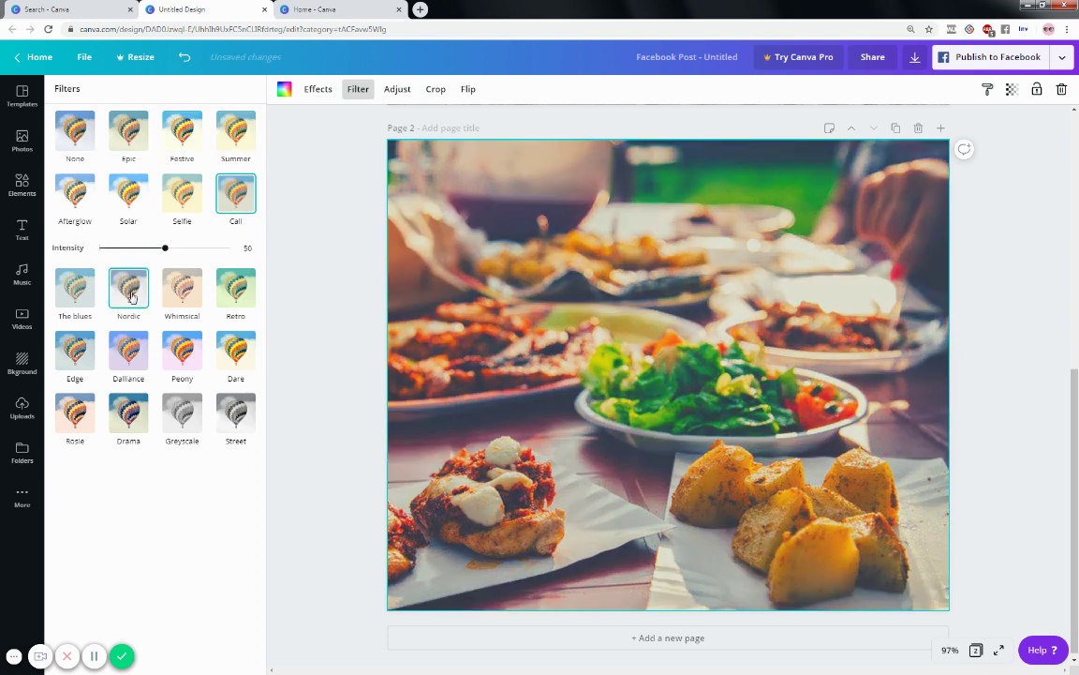
click(122, 268)
click(183, 354)
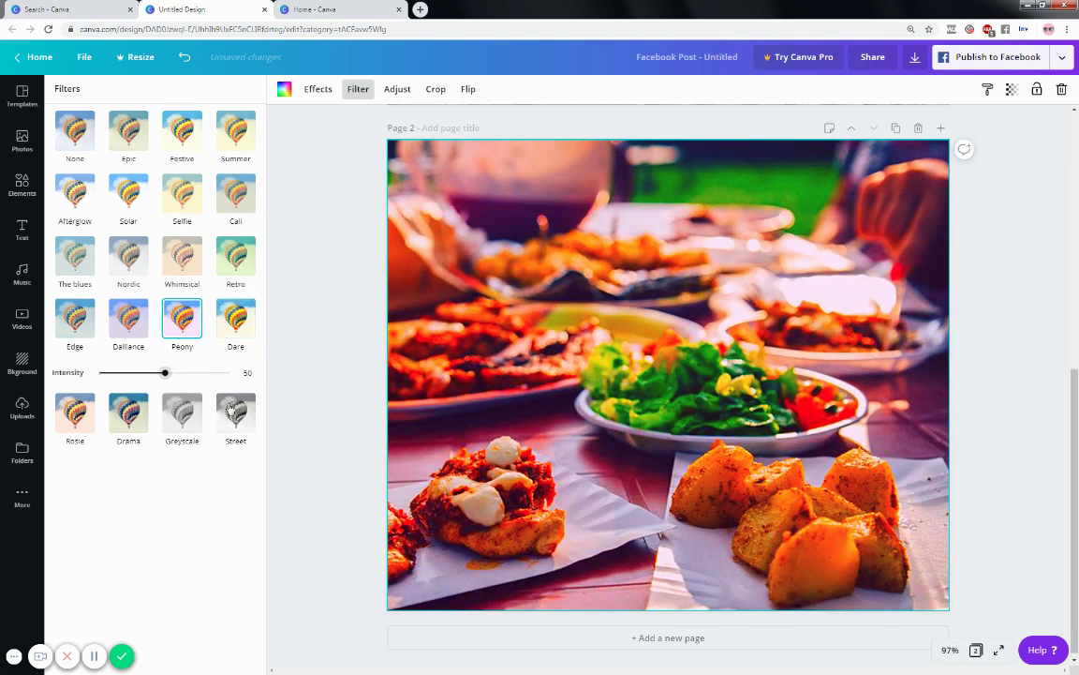
click(131, 417)
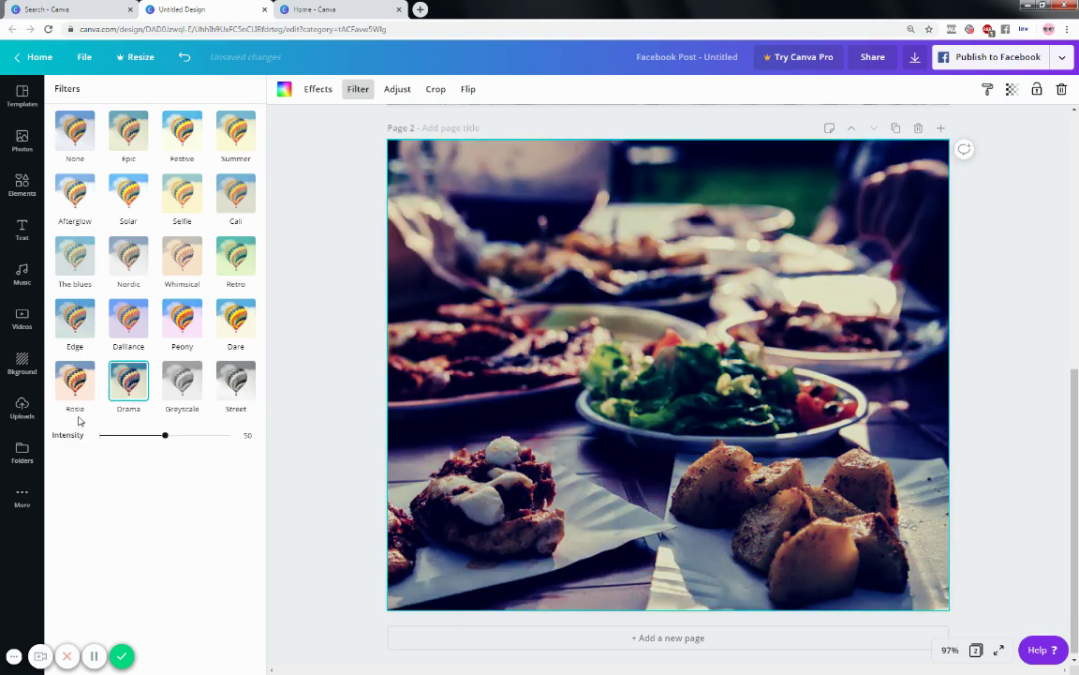
Compare Epic, Afterglow, no filter and Dare on the food photo, and apply Solar with an adjusted intensity.
click(134, 137)
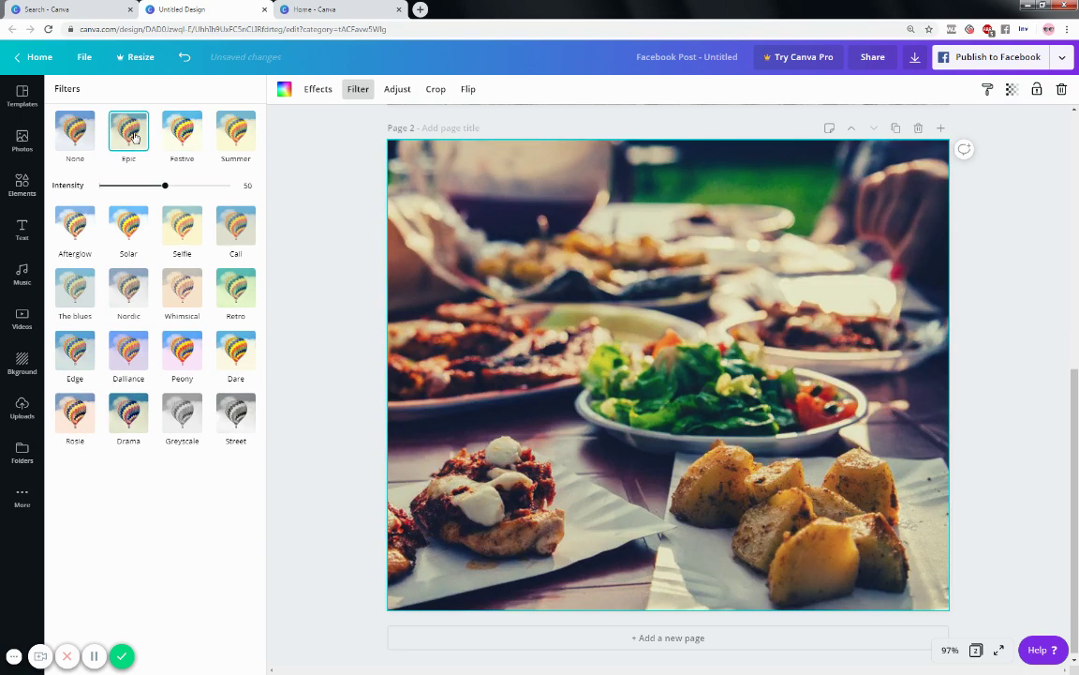
click(77, 220)
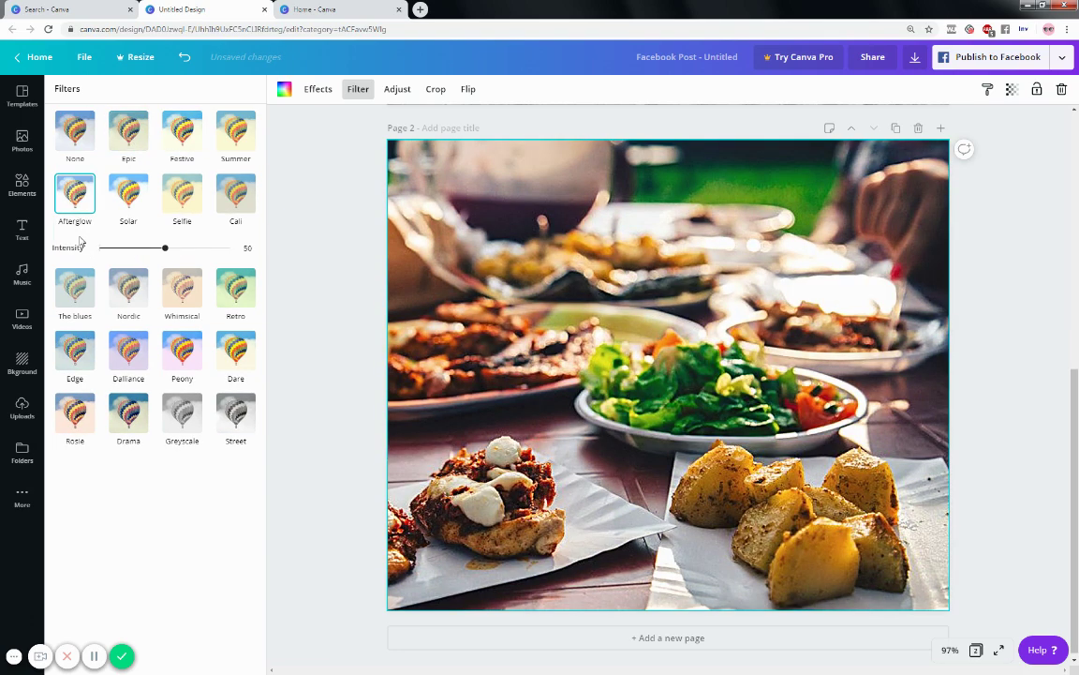
click(85, 134)
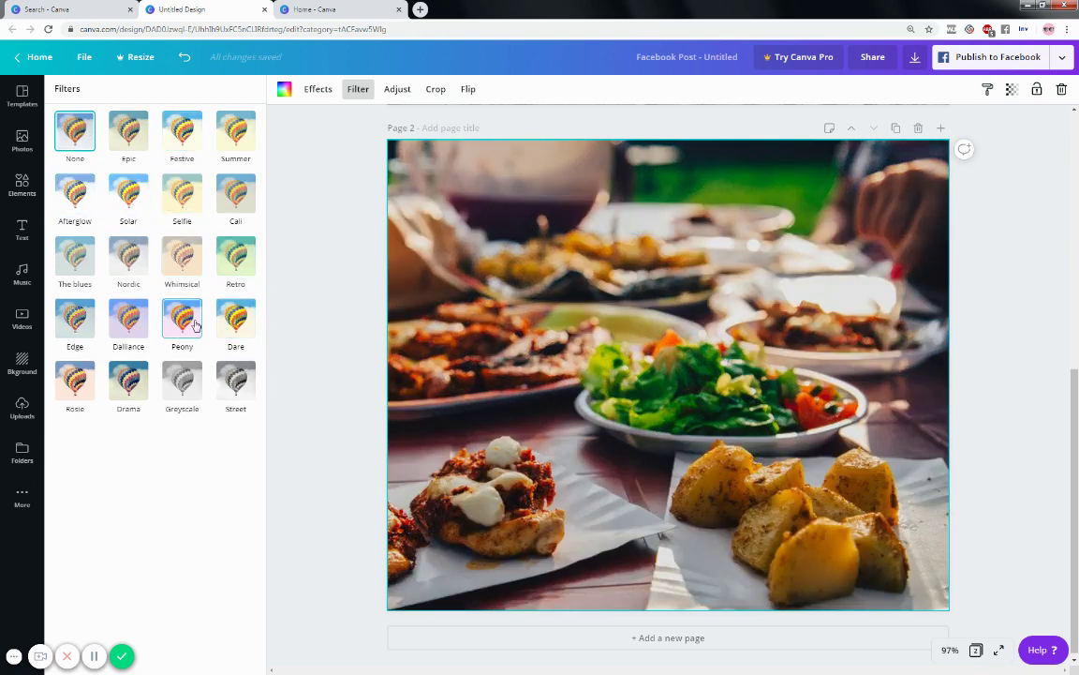
click(235, 320)
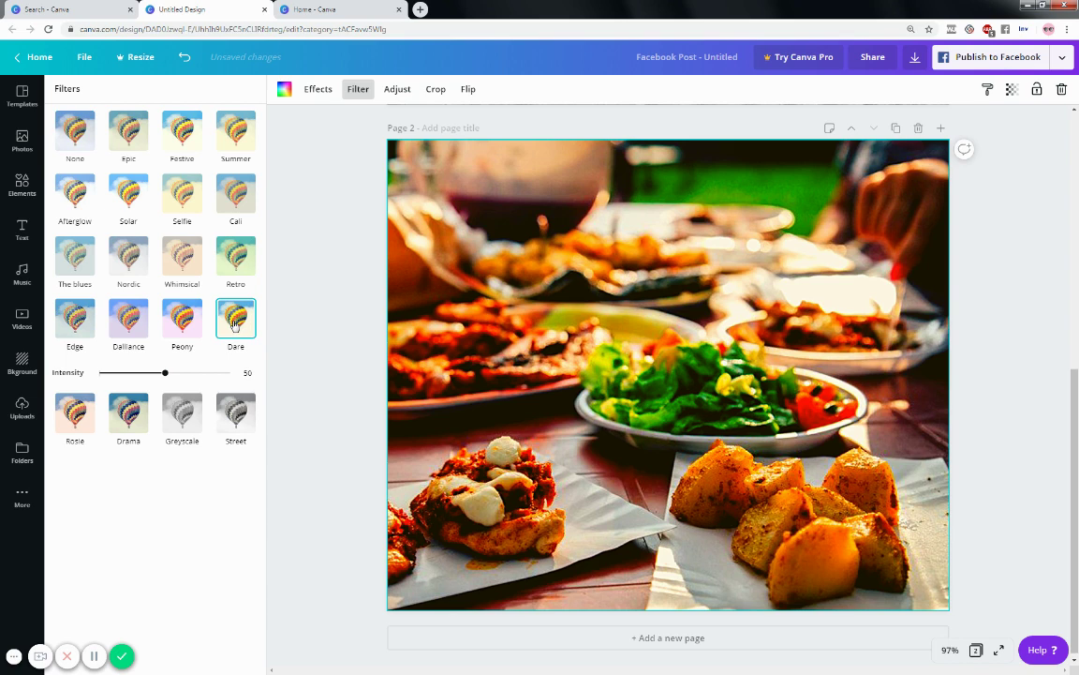
click(138, 195)
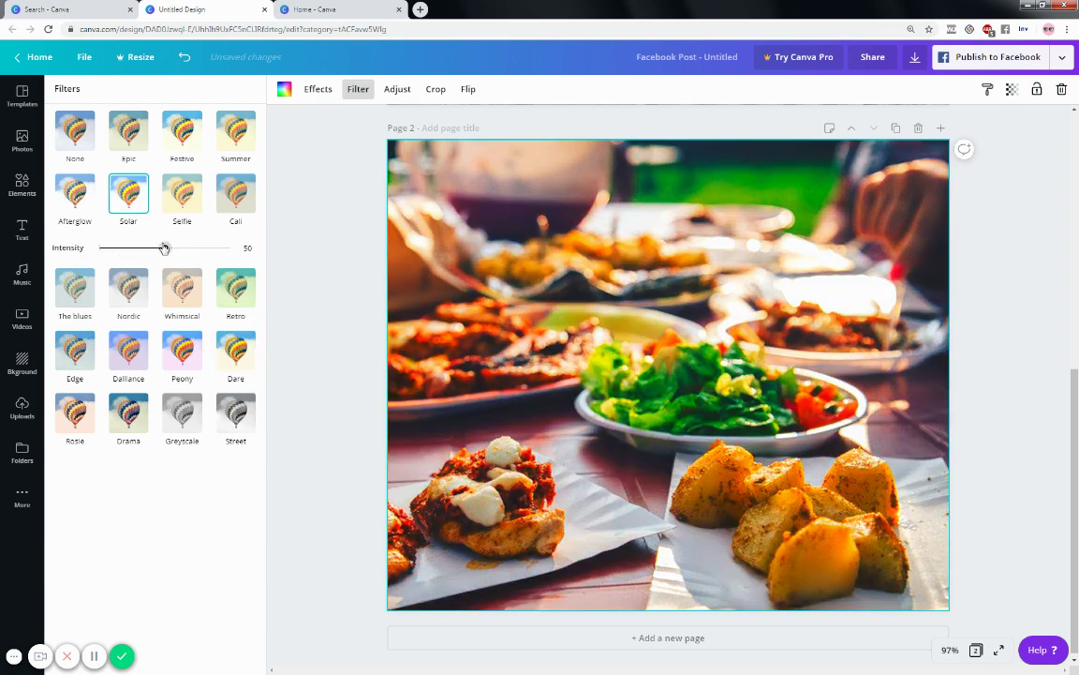
drag(164, 247, 151, 255)
click(509, 193)
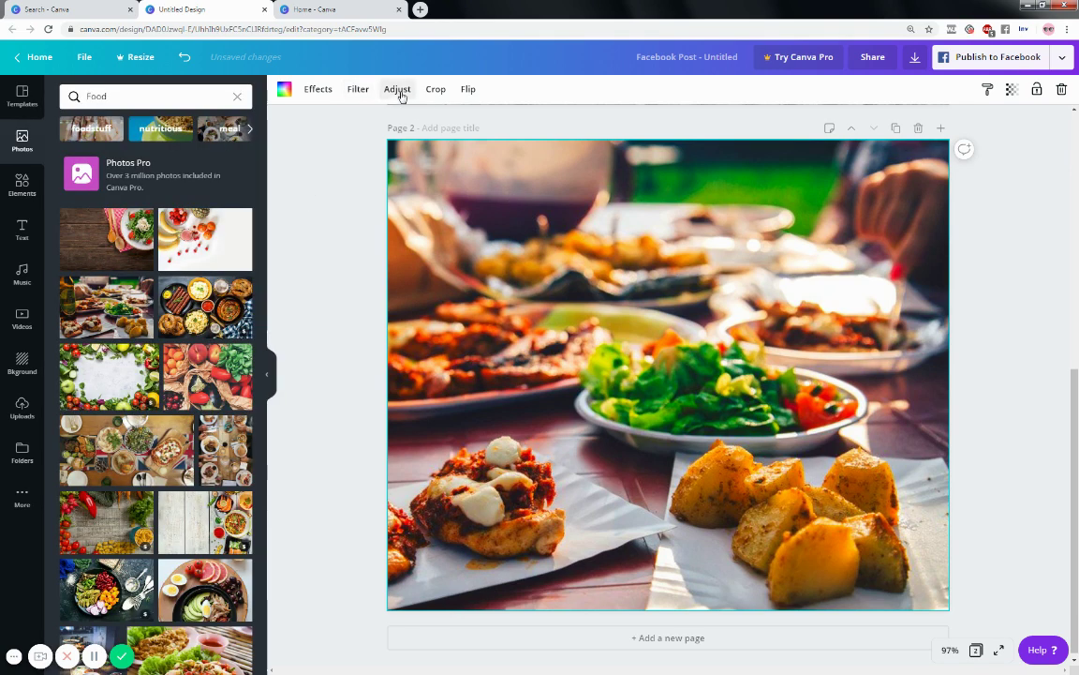
Reposition the food photo within its crop so it sits slightly further right, still hiding the beer bottle.
click(436, 92)
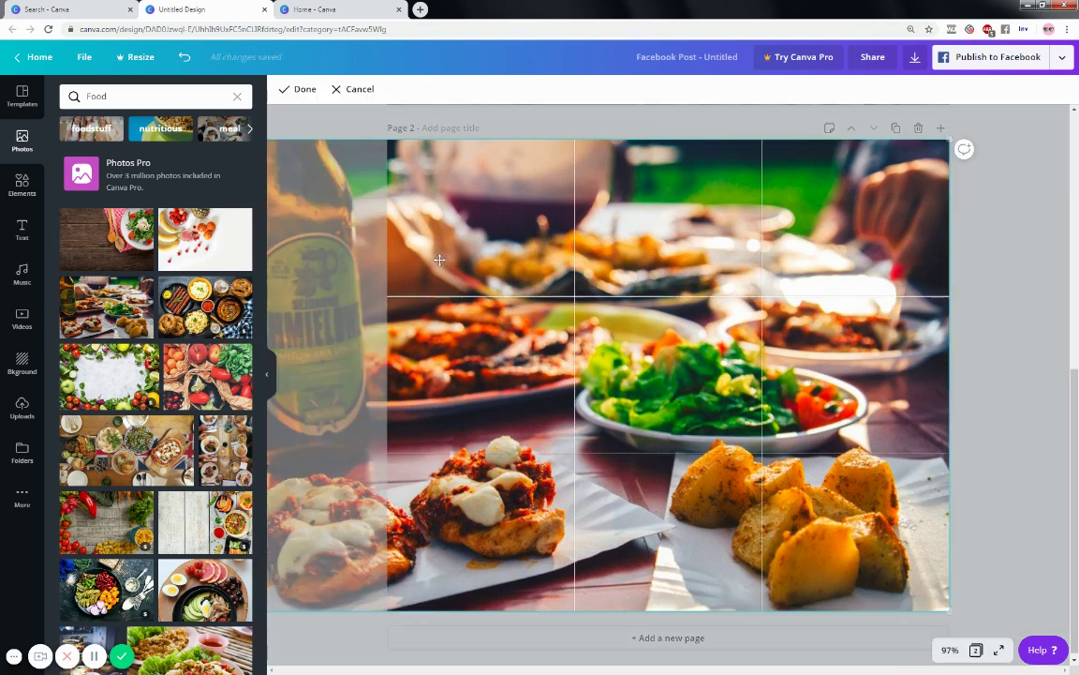
drag(442, 259, 559, 249)
drag(497, 199, 426, 197)
click(285, 90)
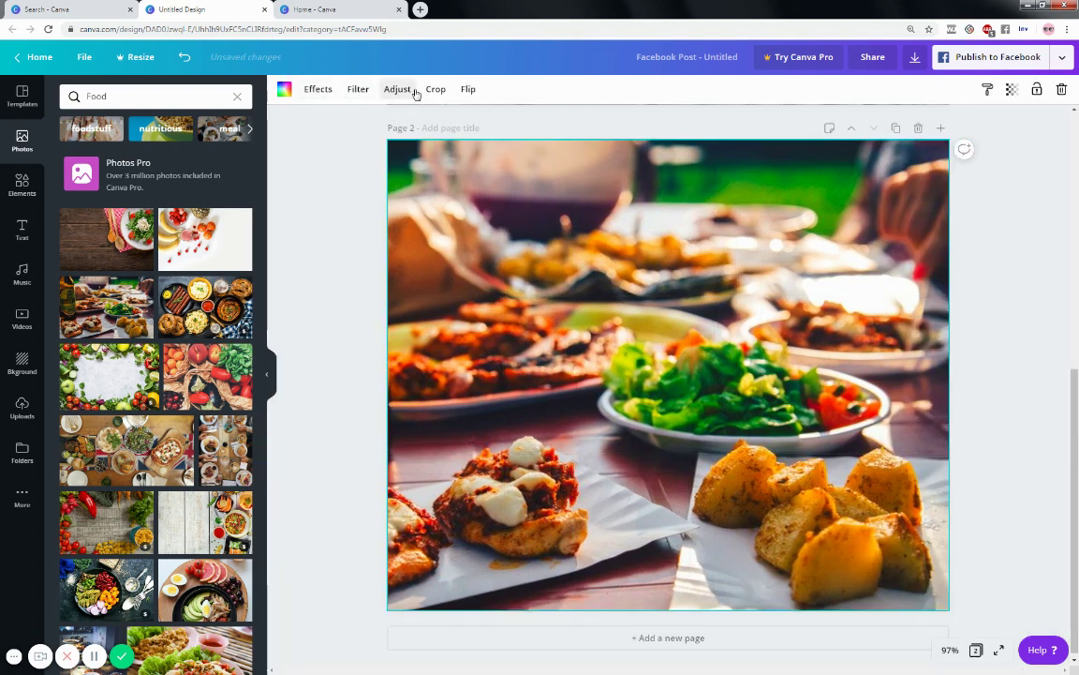
click(435, 91)
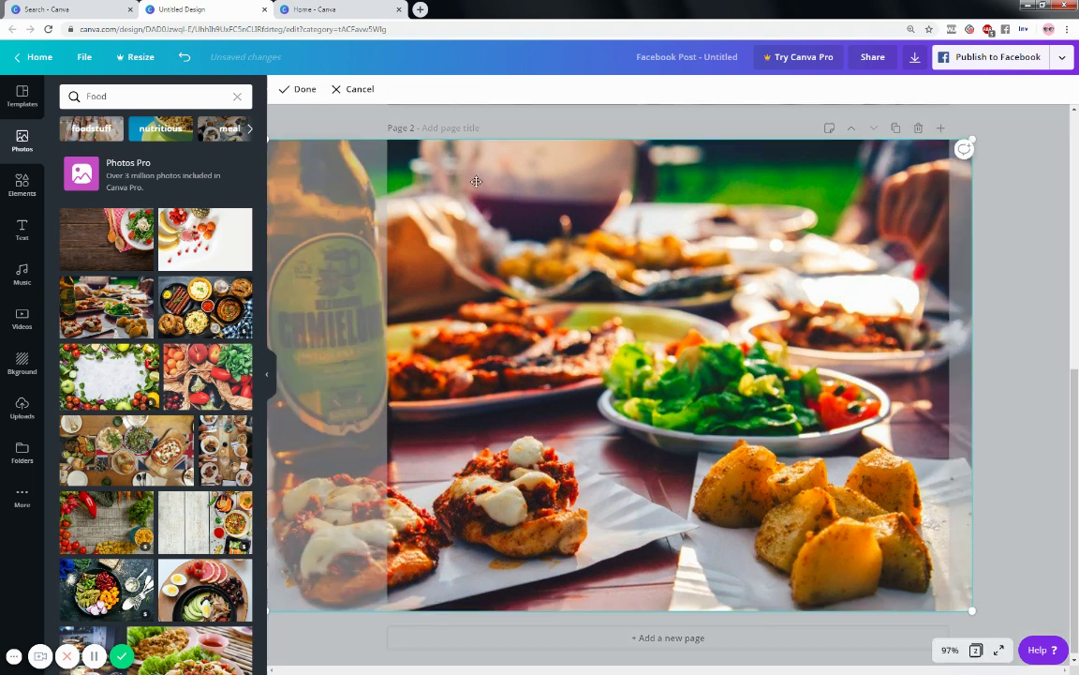
click(302, 90)
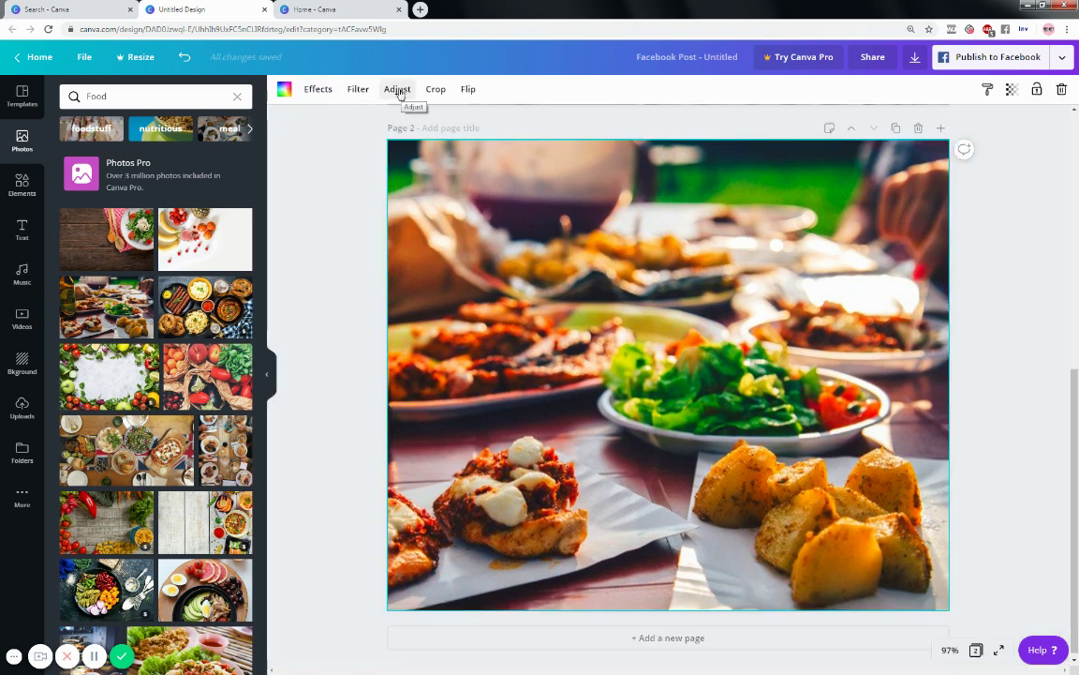
Reset the food photo's adjustments, and set brightness 23, contrast -16, saturation 17, X-Process 16 and vignette 53.
click(398, 90)
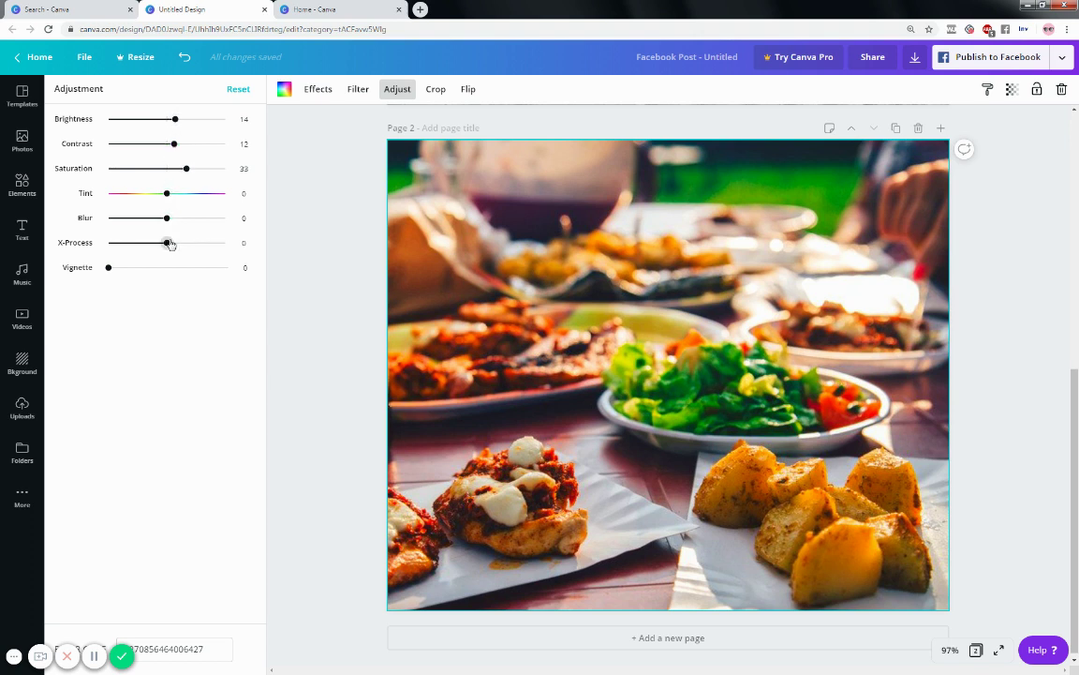
click(238, 90)
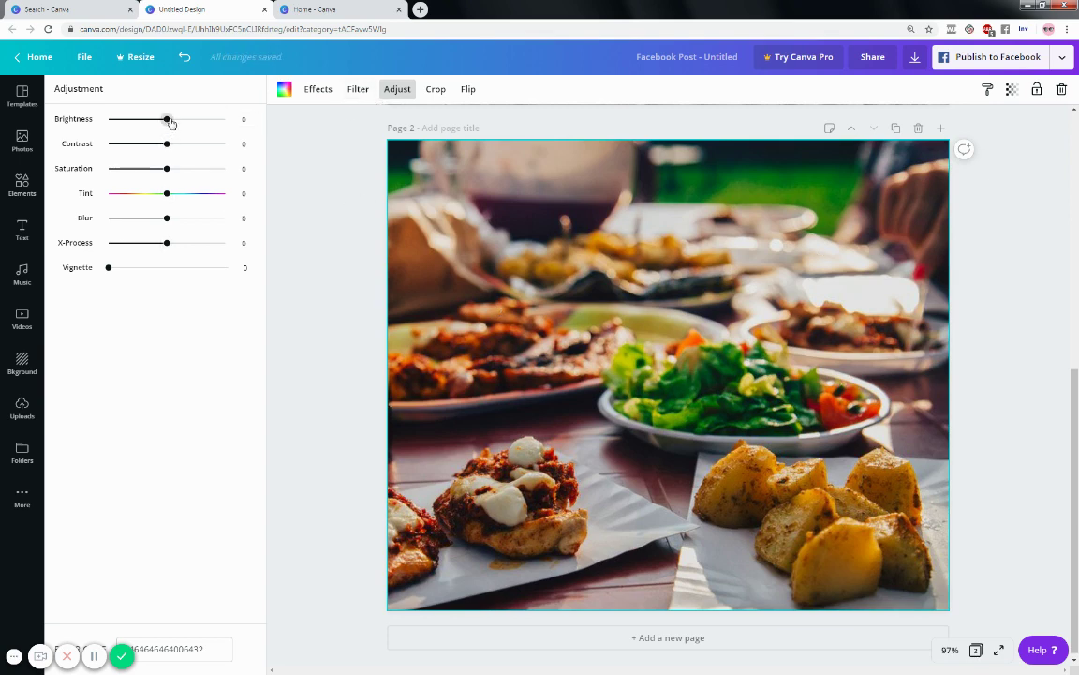
drag(170, 120, 177, 169)
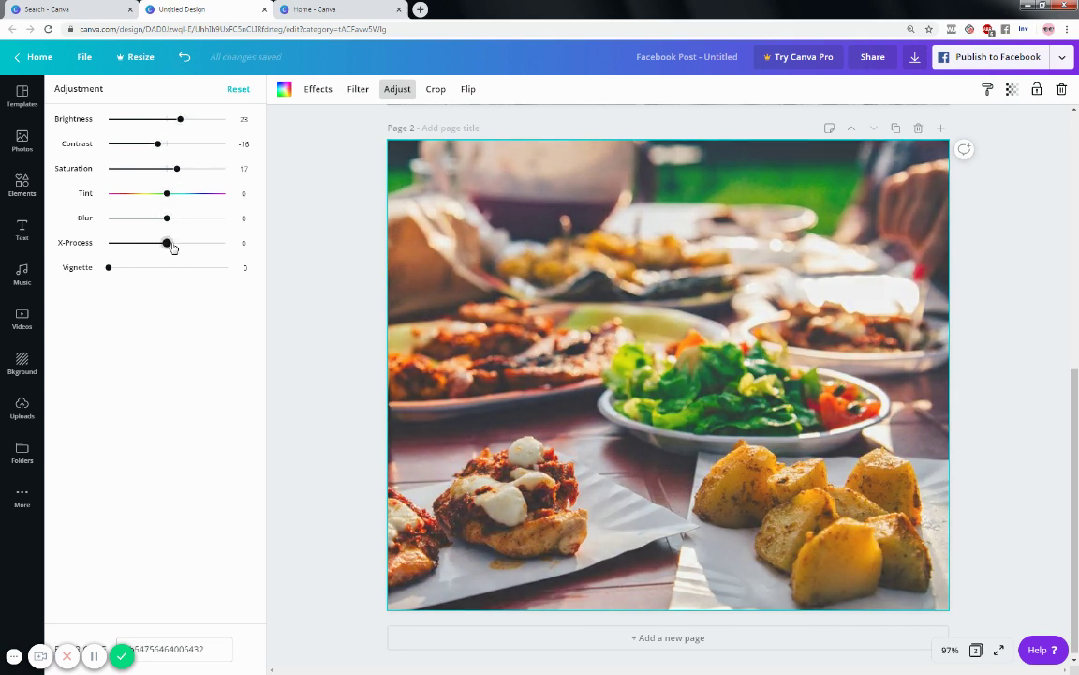
mouse_move(172, 245)
mouse_down()
mouse_move(210, 250)
mouse_move(178, 251)
mouse_up()
drag(115, 271, 197, 268)
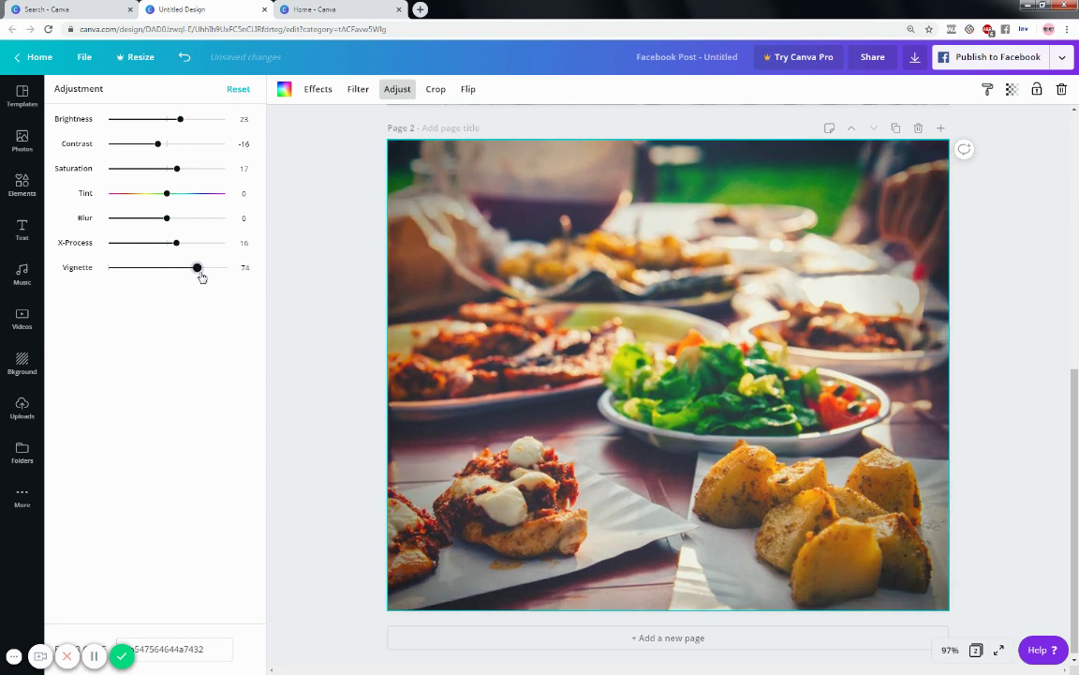
drag(198, 270, 171, 269)
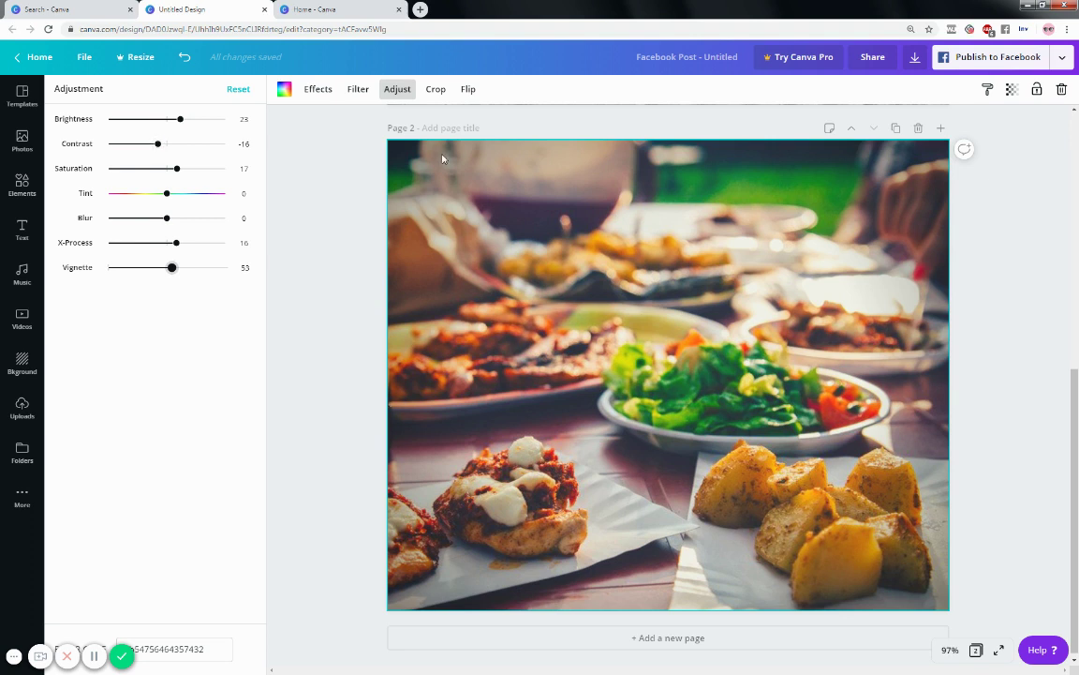
Reset all of the food photo's adjustments to 0, leaving its filter set to None.
click(359, 90)
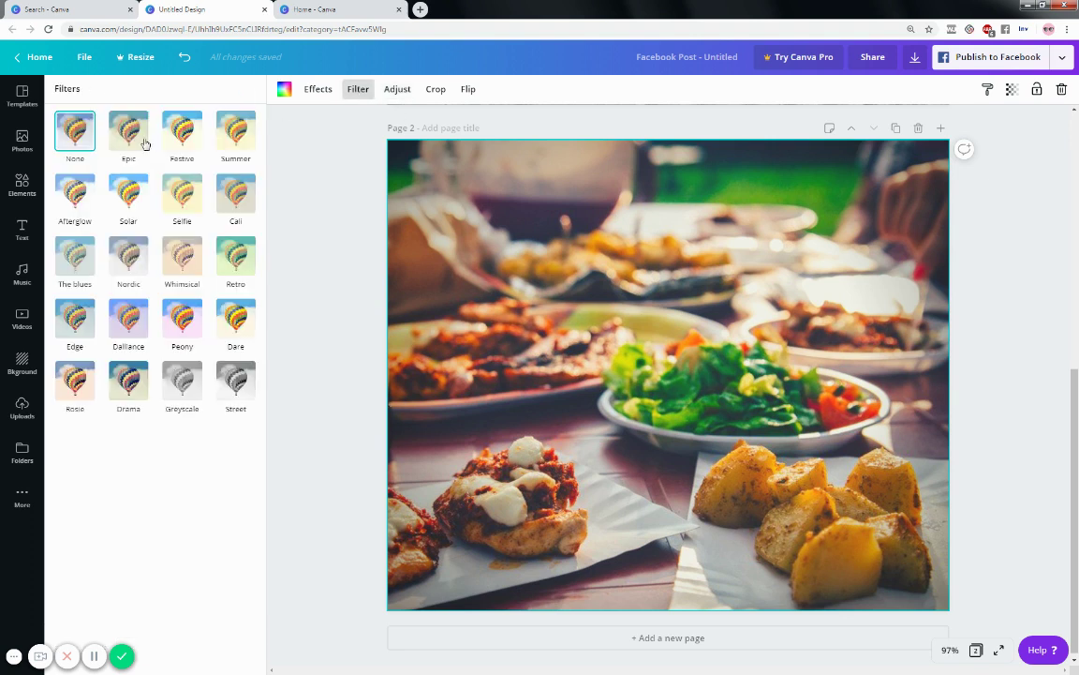
click(399, 90)
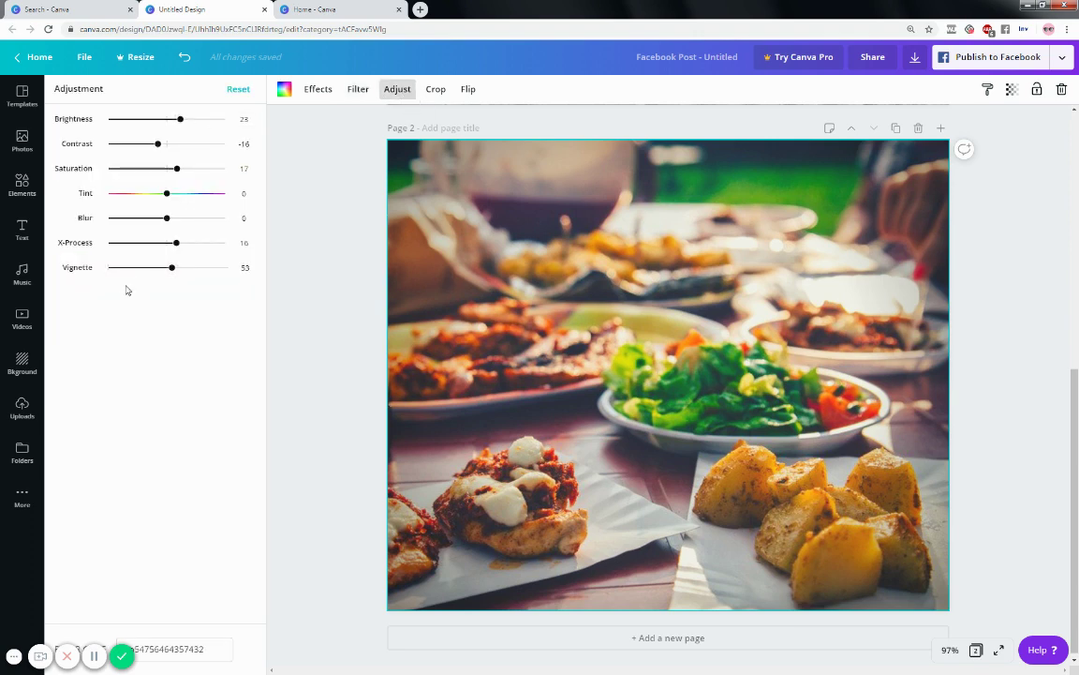
click(238, 89)
mouse_move(167, 244)
mouse_down()
mouse_move(215, 246)
mouse_move(166, 244)
mouse_up()
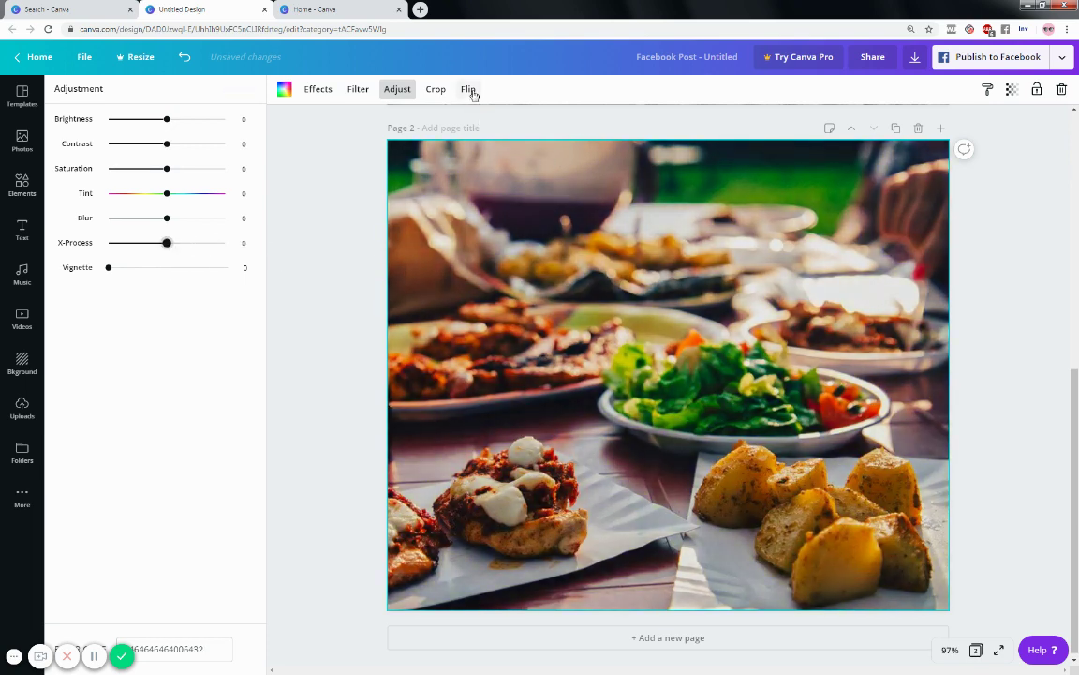
Try flipping page 1's greyscale background photo horizontally and vertically, reversing each flip to restore its orientation.
scroll(389, 198, up, 3)
scroll(640, 280, up, 3)
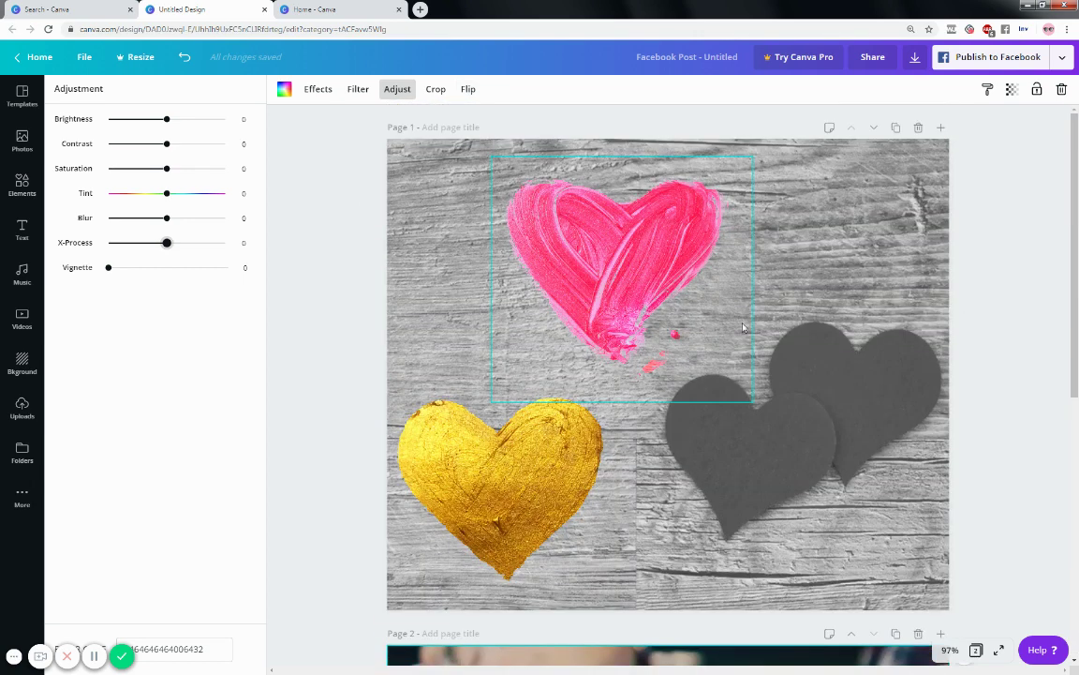
click(805, 285)
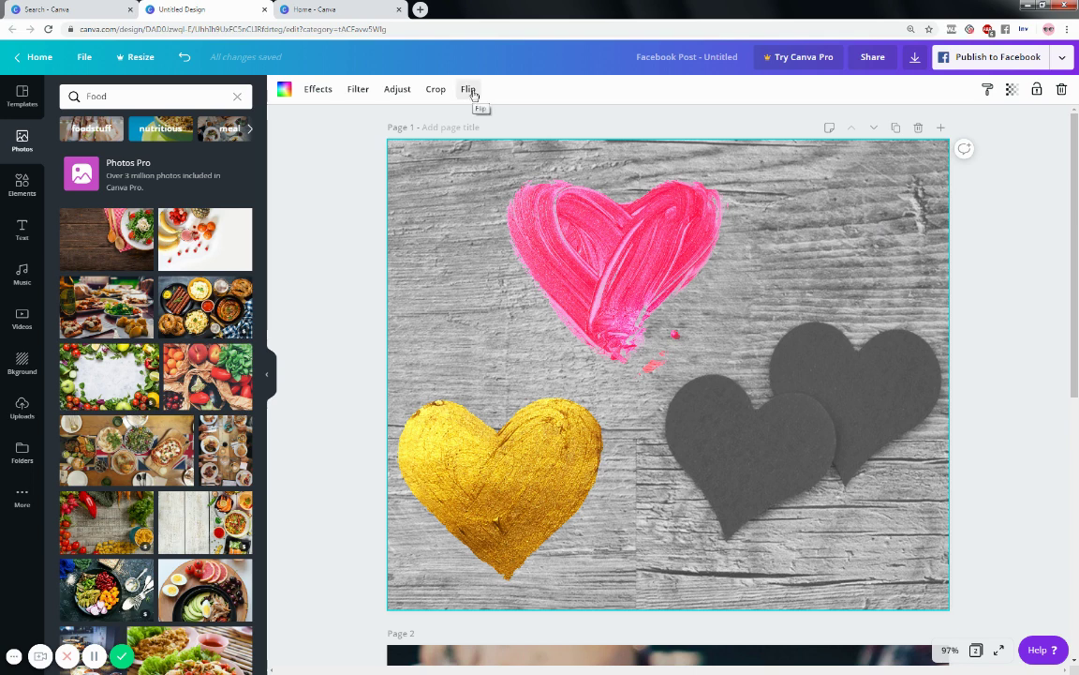
click(266, 374)
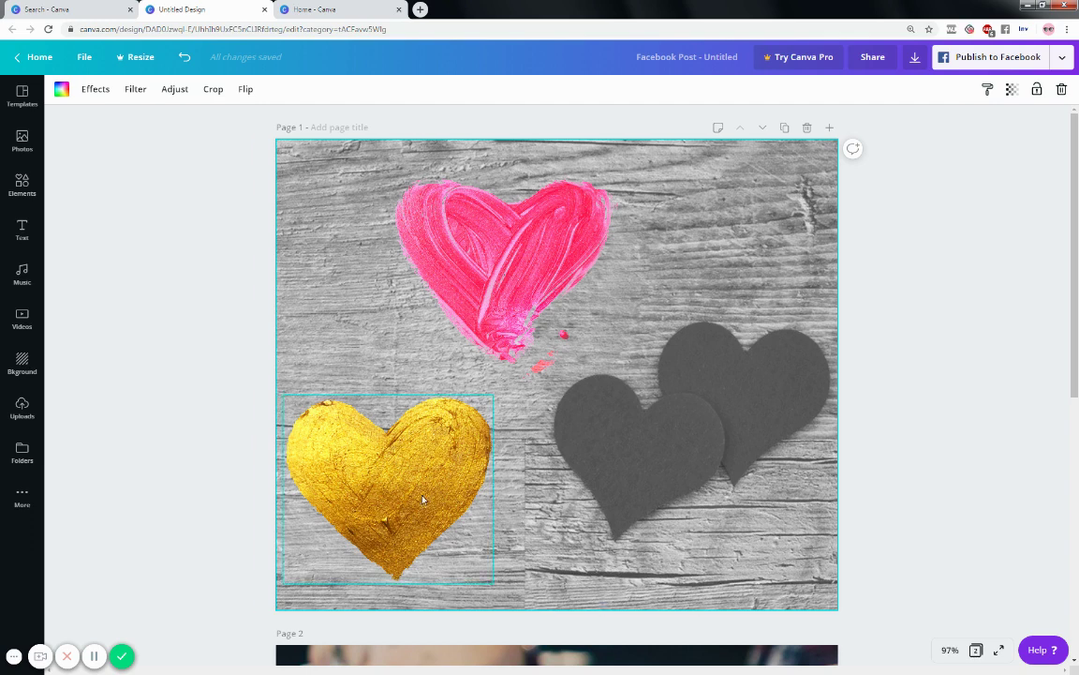
click(379, 445)
click(480, 287)
click(804, 365)
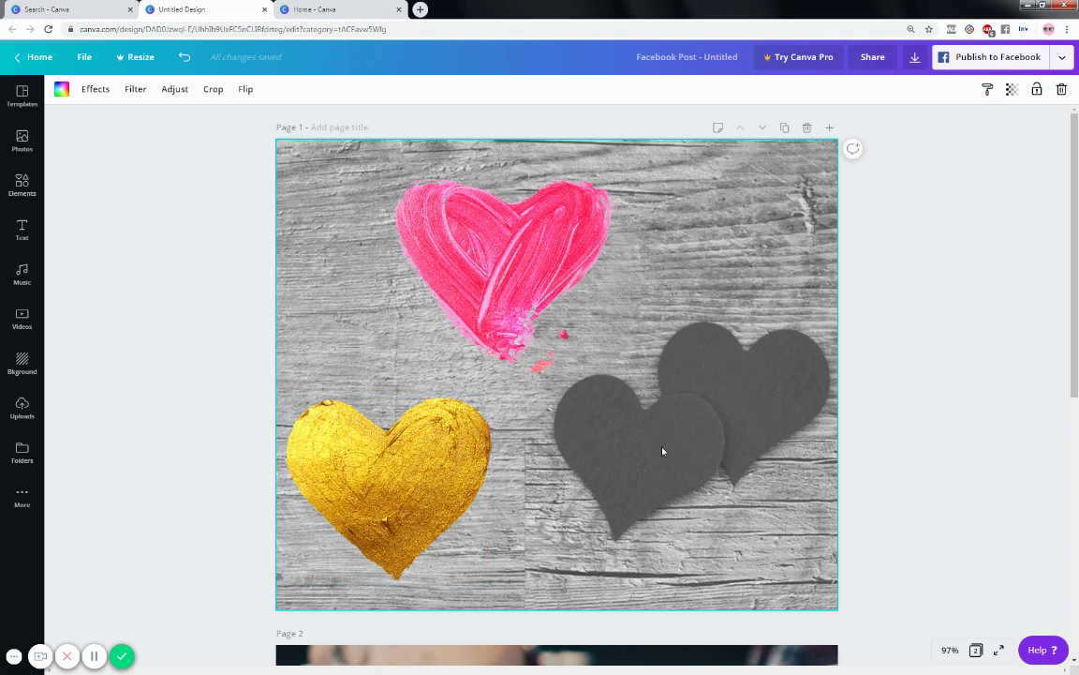
click(245, 91)
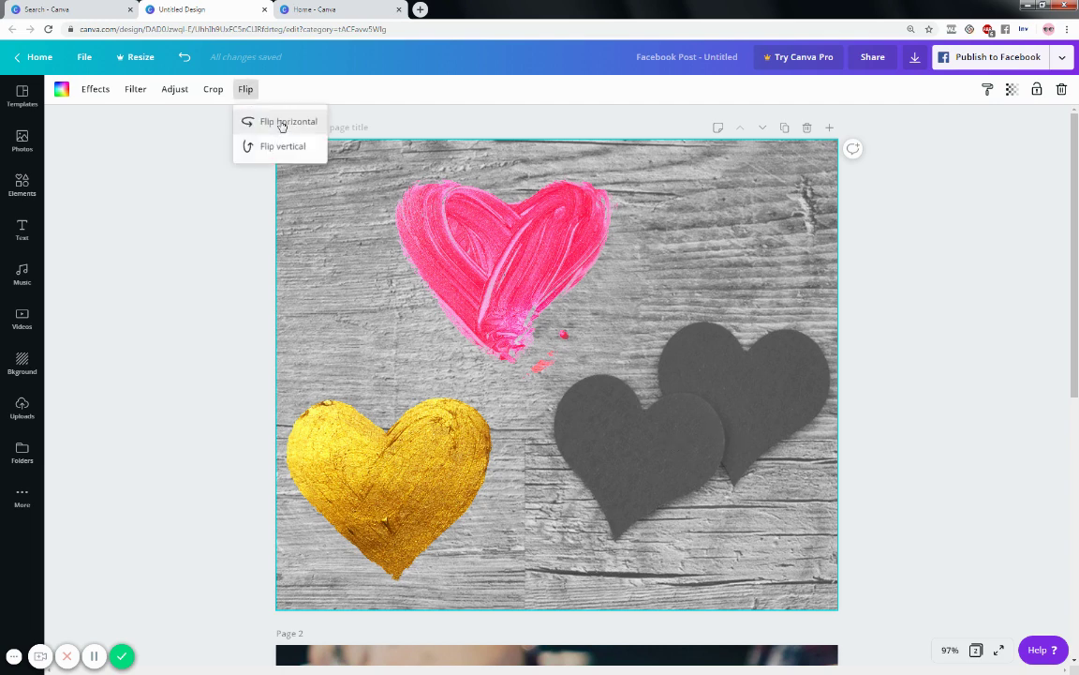
click(284, 122)
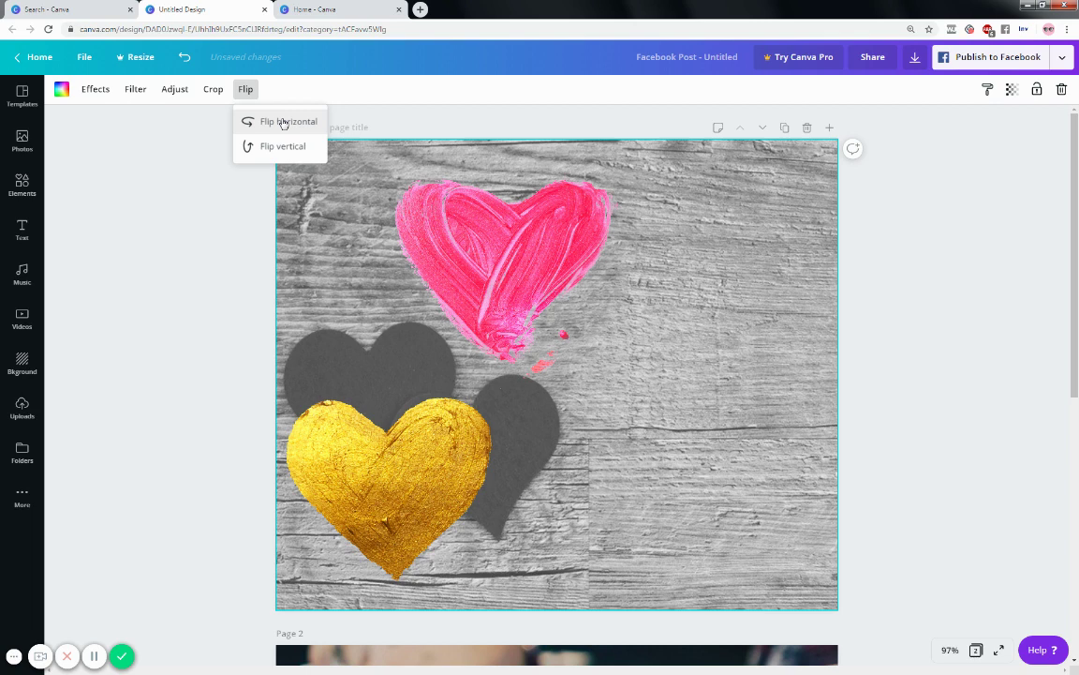
click(283, 123)
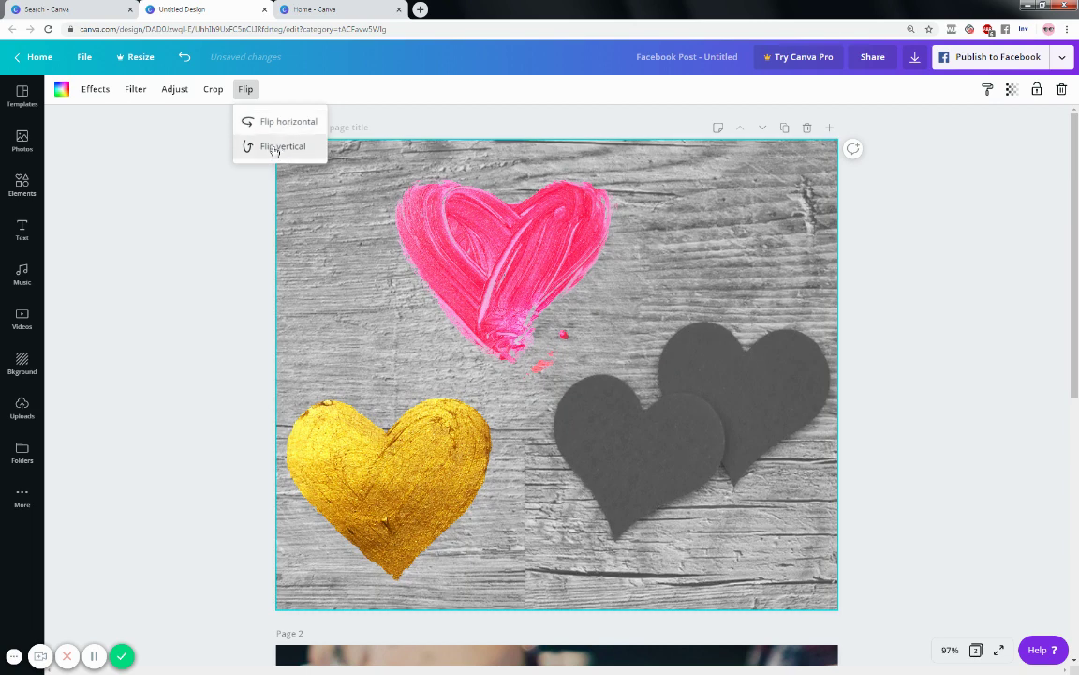
click(274, 148)
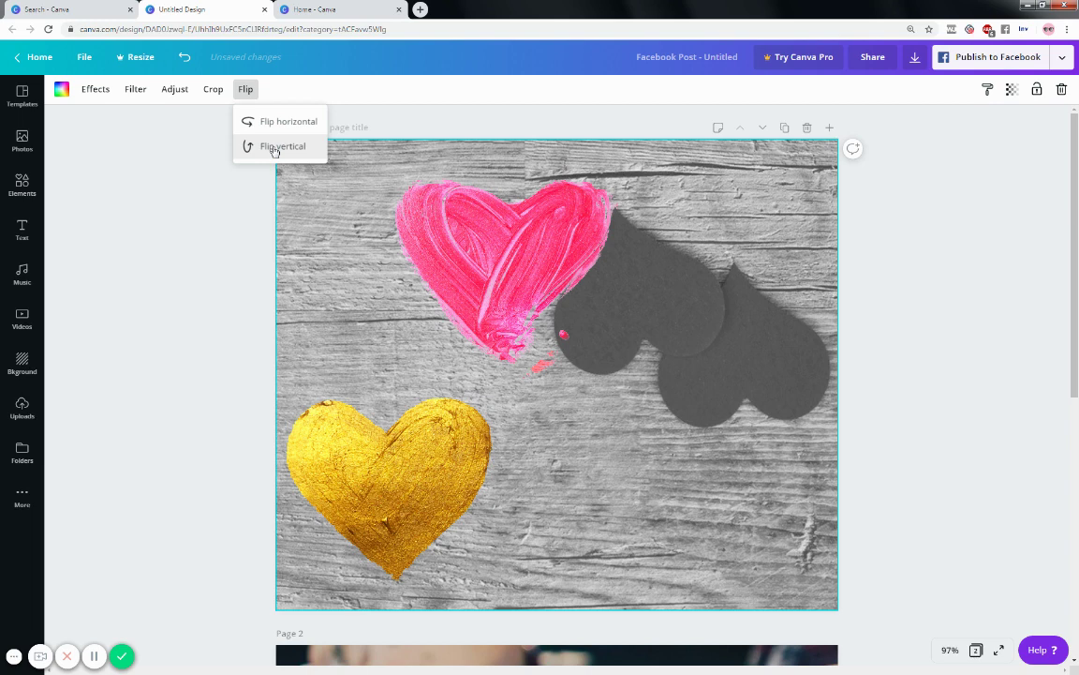
click(274, 148)
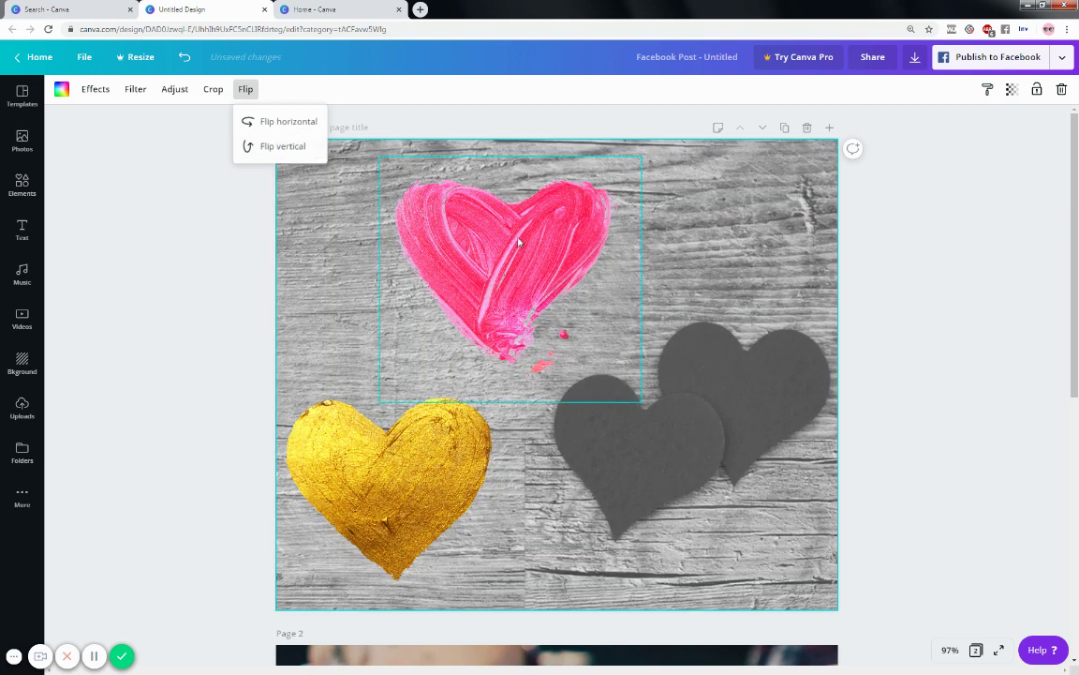
Try flipping the pink heart horizontally and vertically, reversing each flip to restore its orientation.
click(440, 234)
click(225, 91)
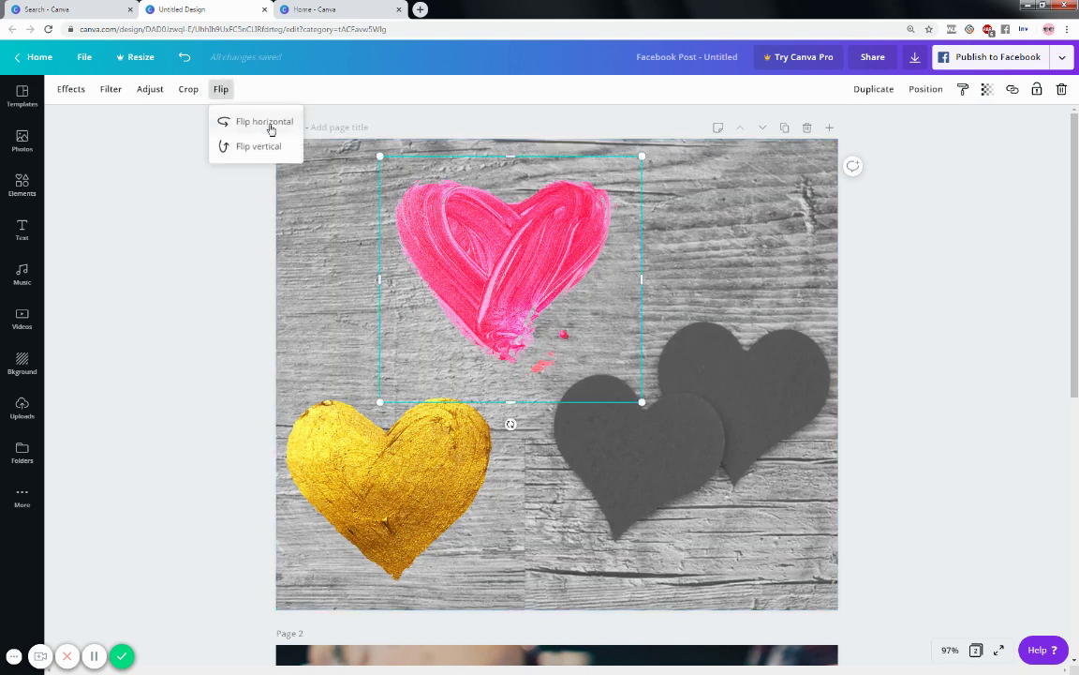
click(271, 127)
click(270, 127)
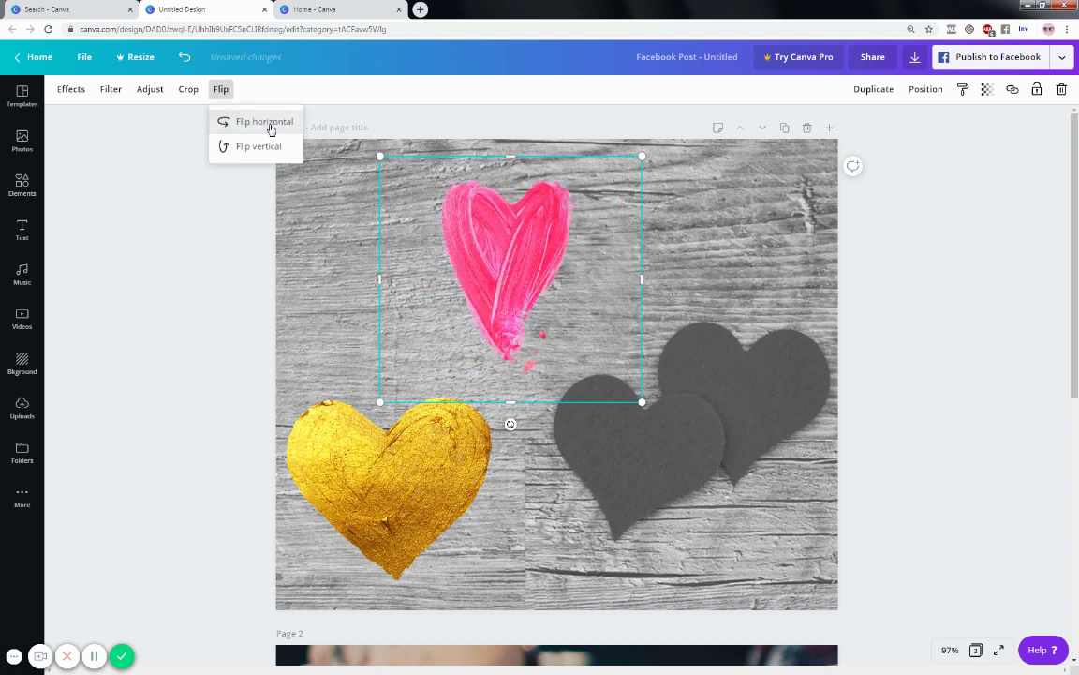
click(271, 150)
click(271, 149)
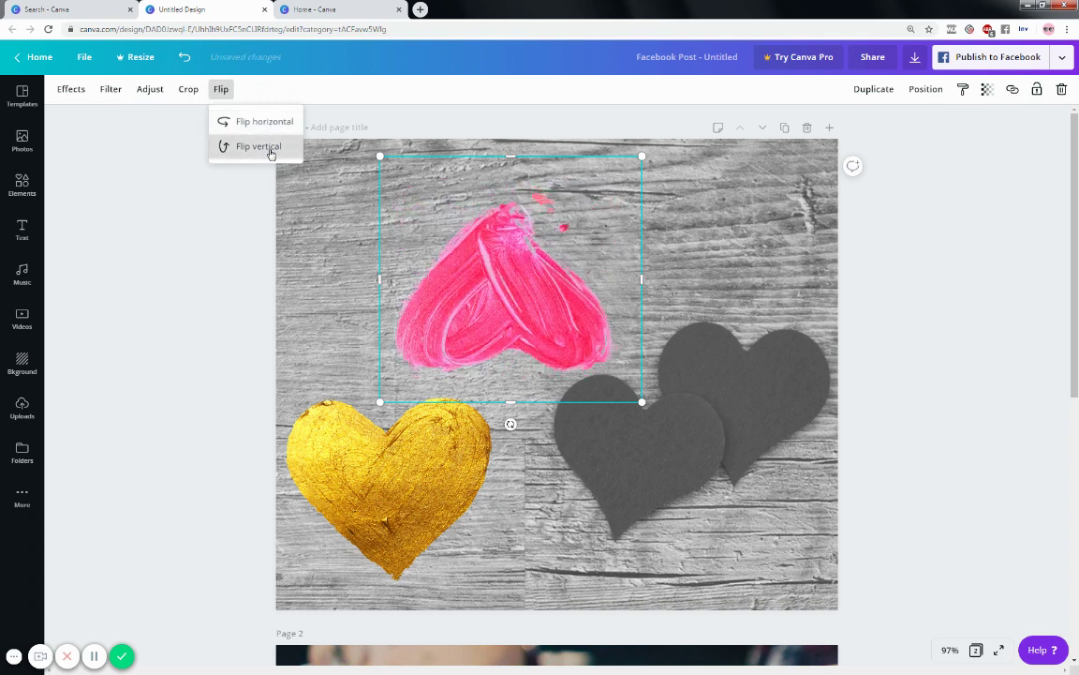
click(237, 274)
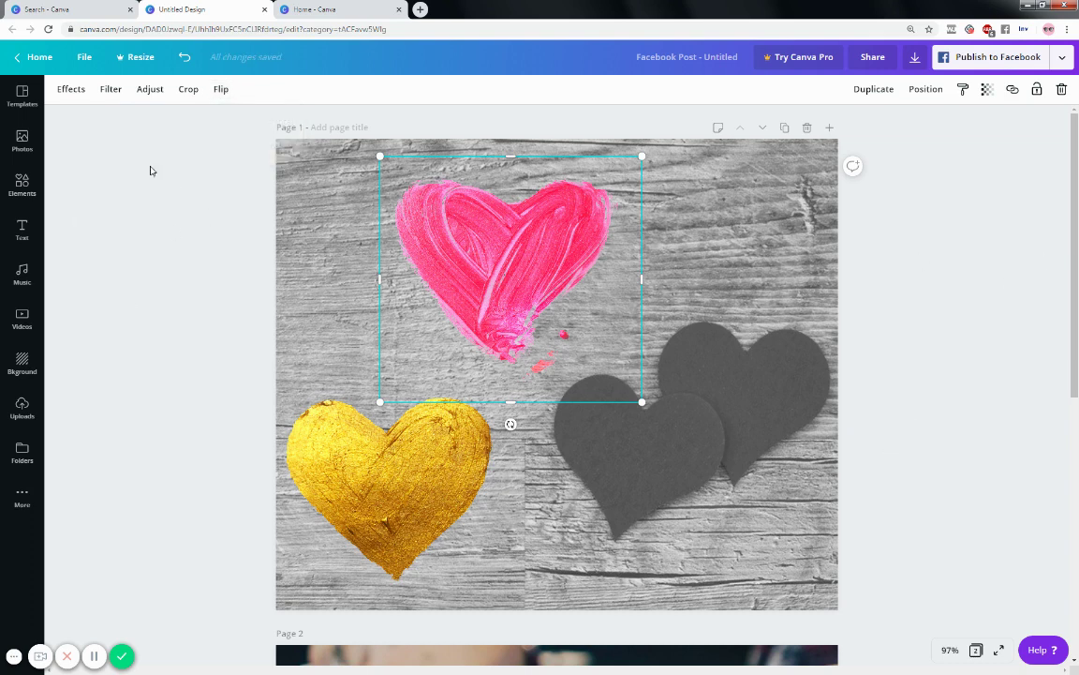
Review the filter, adjustment, crop and flip options for the pink heart without changing it.
click(112, 93)
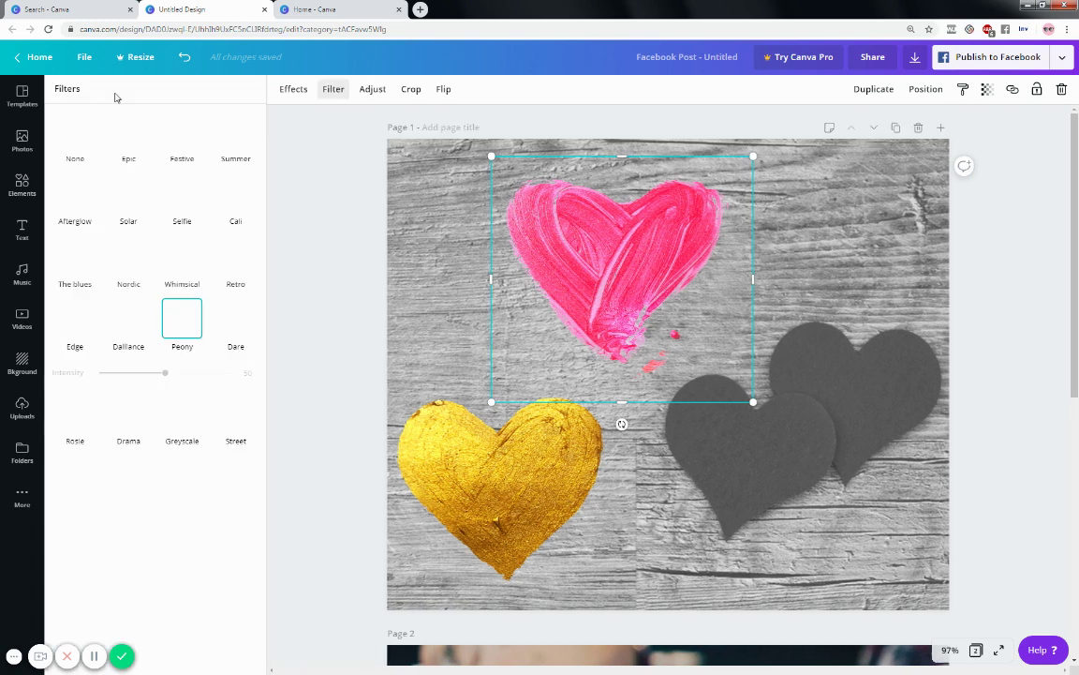
click(368, 94)
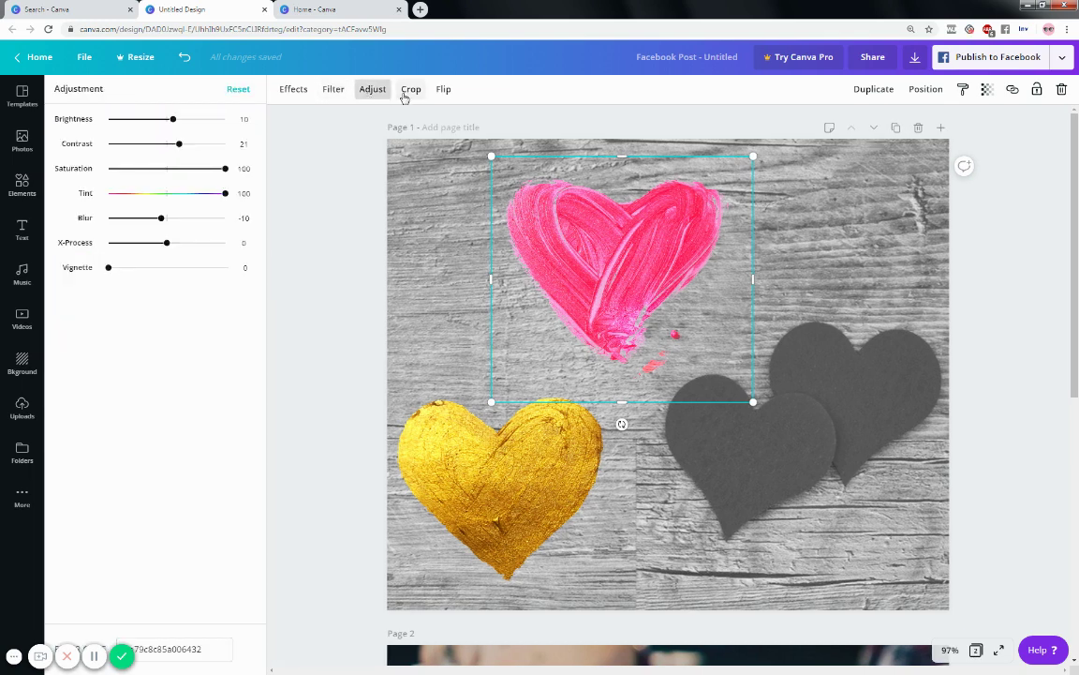
click(413, 94)
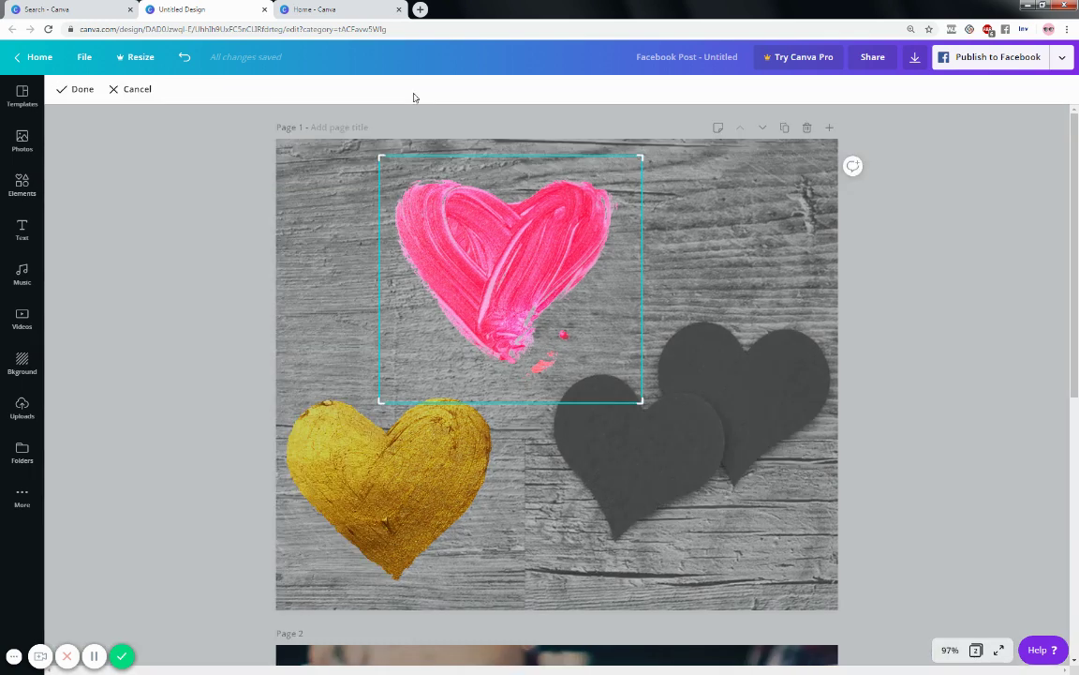
click(90, 91)
click(222, 93)
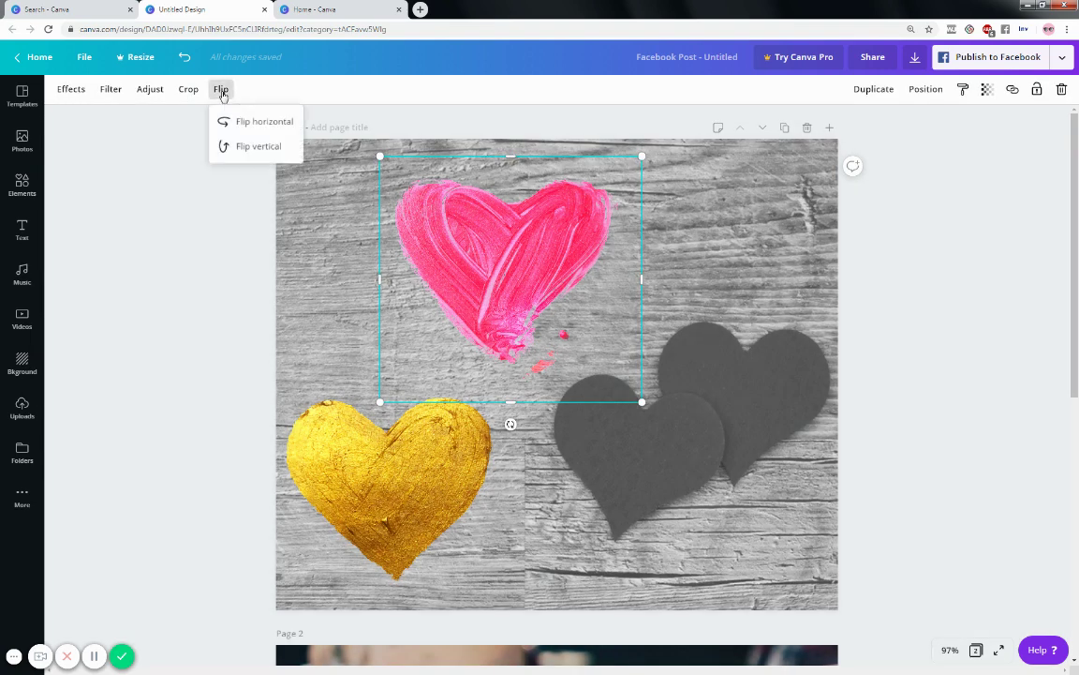